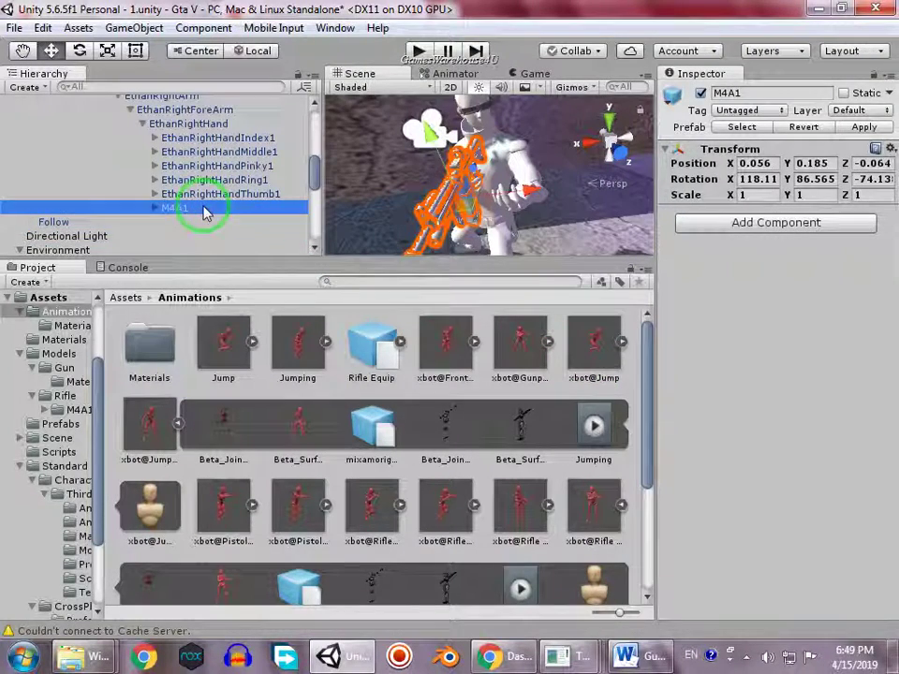
# - Delete the M4A1 rifle from the character's right hand and collapse the EthanSkeleton hierarchy
pyautogui.scroll(5, 205, 212)
pyautogui.scroll(2, 162, 219)
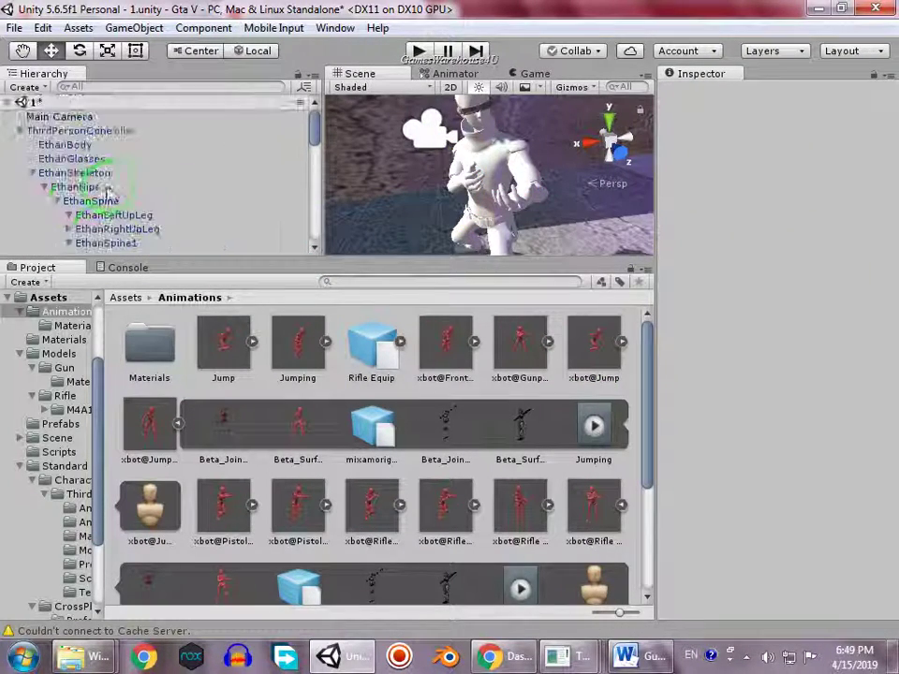
pyautogui.click(39, 176)
pyautogui.click(36, 174)
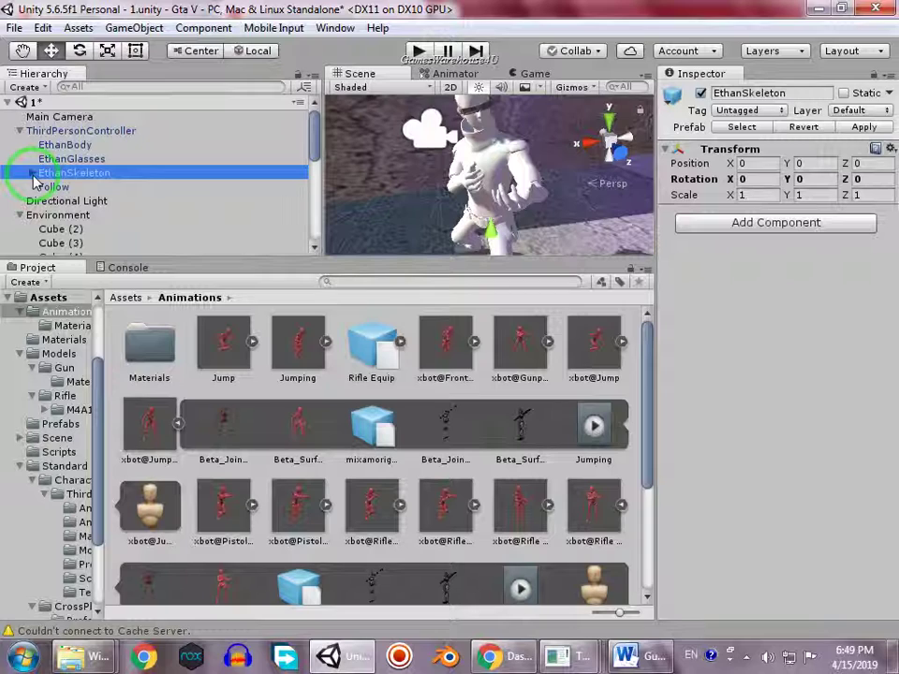
pyautogui.click(731, 656)
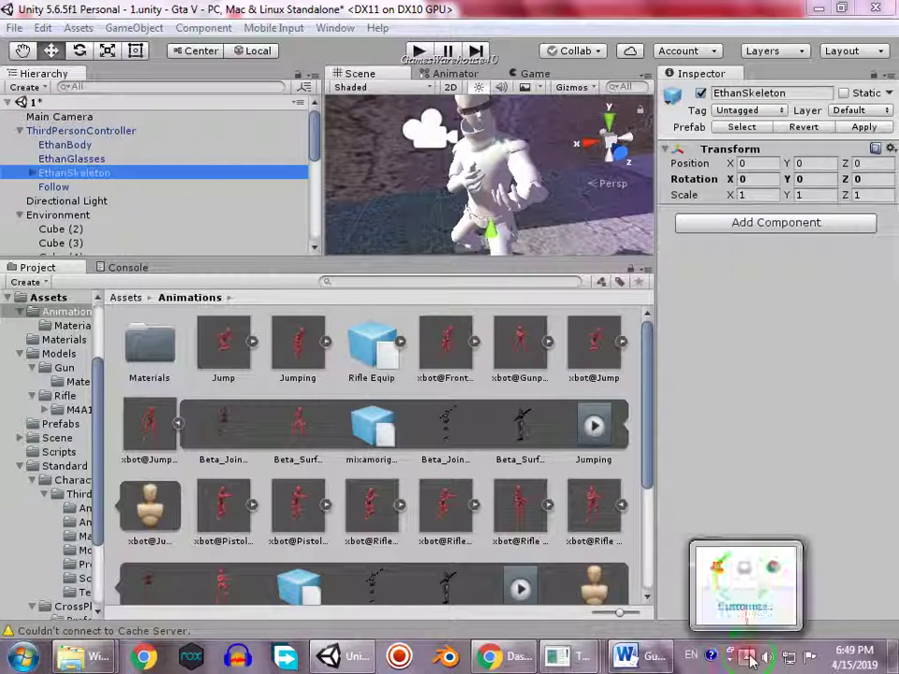
pyautogui.click(682, 431)
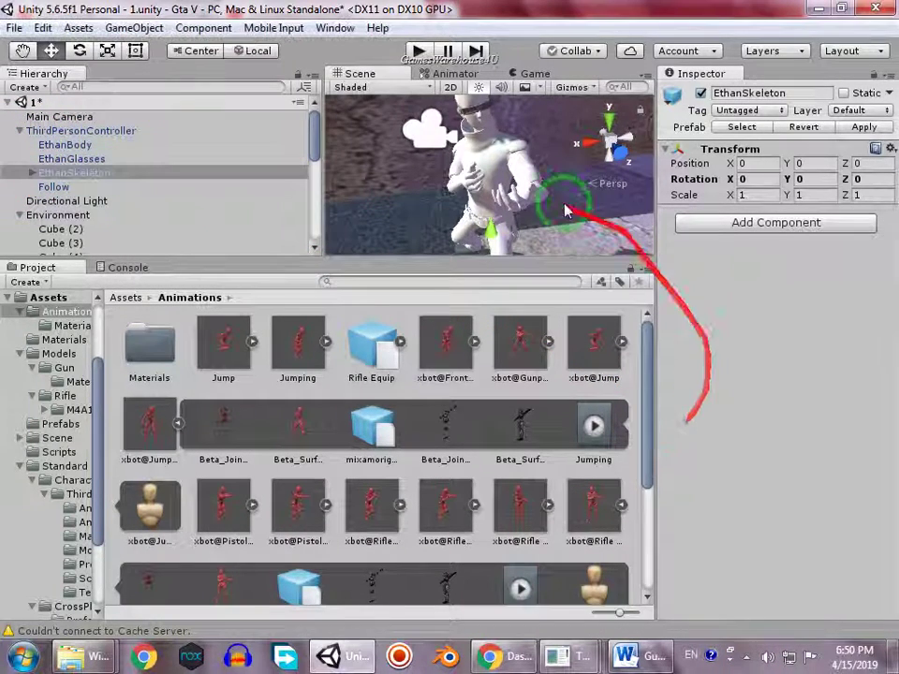
# - Examine the character's arm and hand pose in the scene from several angles
pyautogui.scroll(-5, 459, 196)
pyautogui.moveTo(443, 194); pyautogui.dragTo(464, 205, button='middle')
pyautogui.scroll(4, 464, 208)
pyautogui.moveTo(445, 190); pyautogui.dragTo(482, 175, button='right')
pyautogui.moveTo(396, 175); pyautogui.dragTo(427, 194, button='right')
pyautogui.moveTo(426, 194); pyautogui.dragTo(504, 165, button='middle')
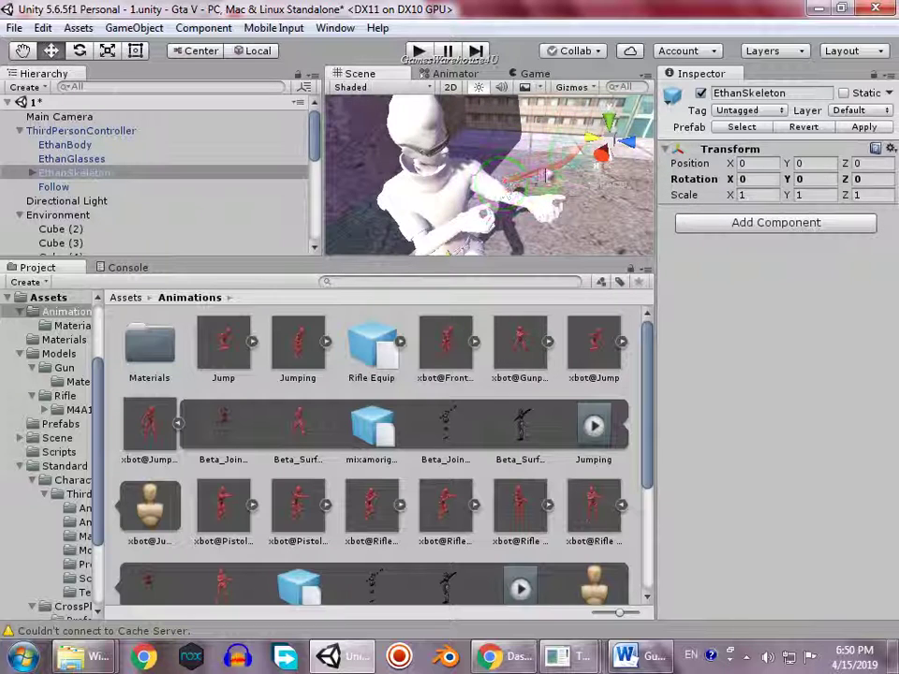
pyautogui.scroll(-4, 506, 224)
pyautogui.scroll(3, 507, 221)
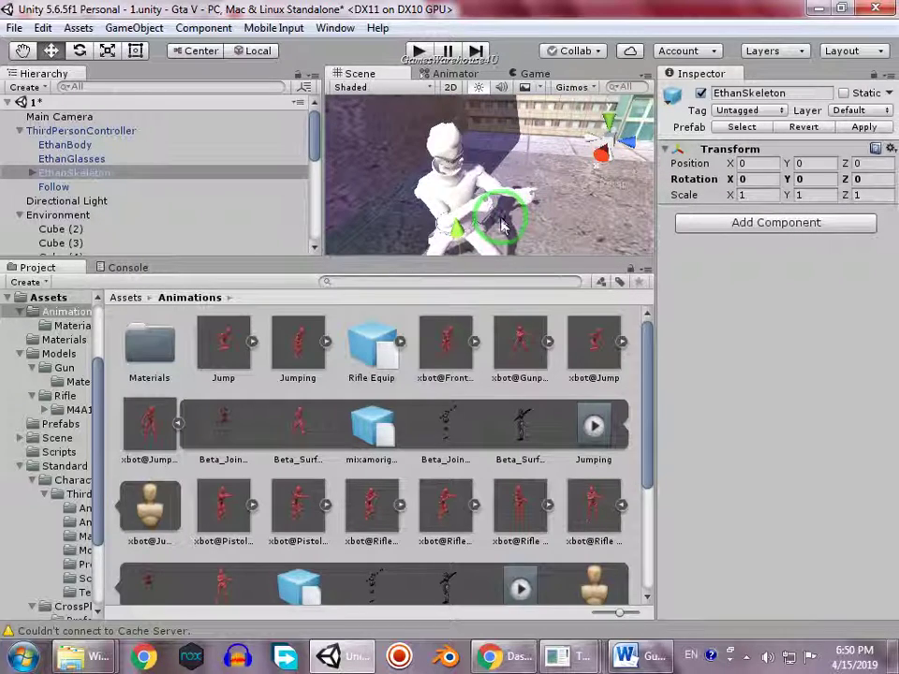
pyautogui.moveTo(506, 221); pyautogui.dragTo(472, 186, button='right')
pyautogui.moveTo(473, 185); pyautogui.dragTo(371, 132, button='middle')
pyautogui.moveTo(483, 177); pyautogui.dragTo(395, 127, button='right')
pyautogui.moveTo(394, 127); pyautogui.dragTo(408, 170, button='middle')
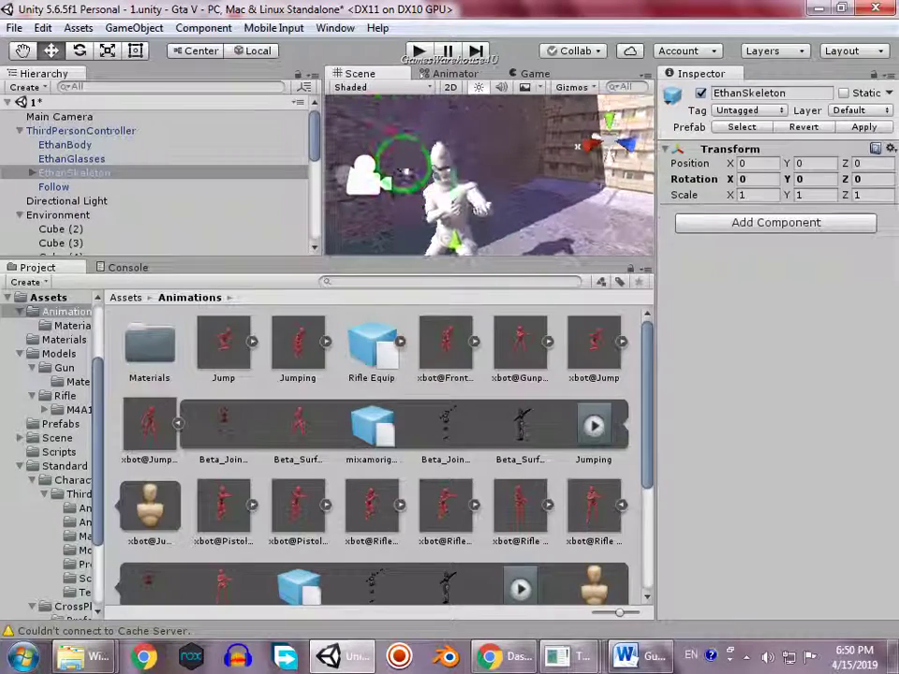
# - Select the ThirdPersonController and focus the scene view on its upper body
pyautogui.click(69, 137)
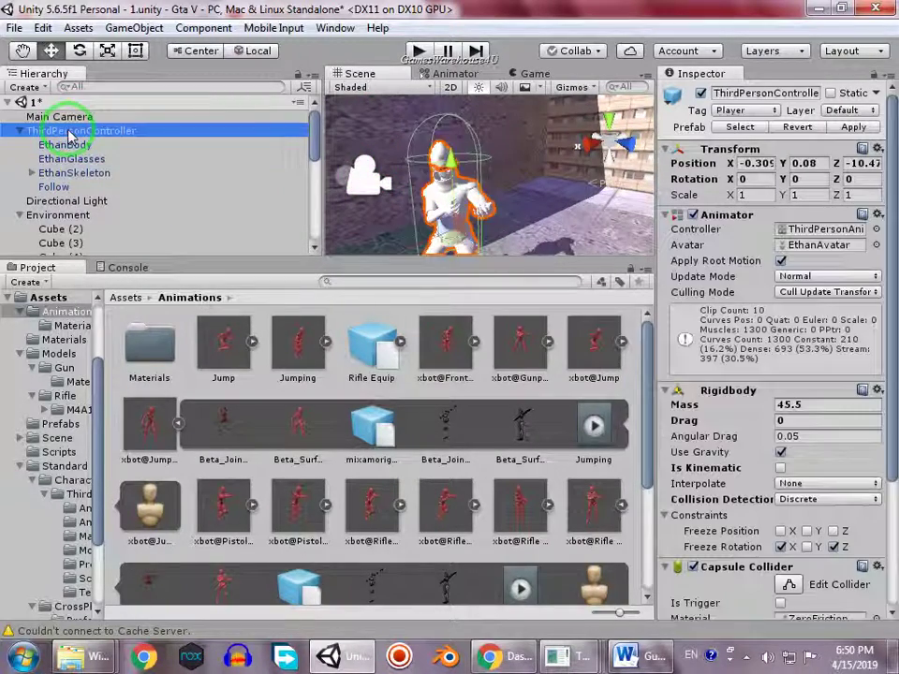
pyautogui.doubleClick(69, 136)
pyautogui.scroll(4, 496, 159)
pyautogui.scroll(3, 541, 105)
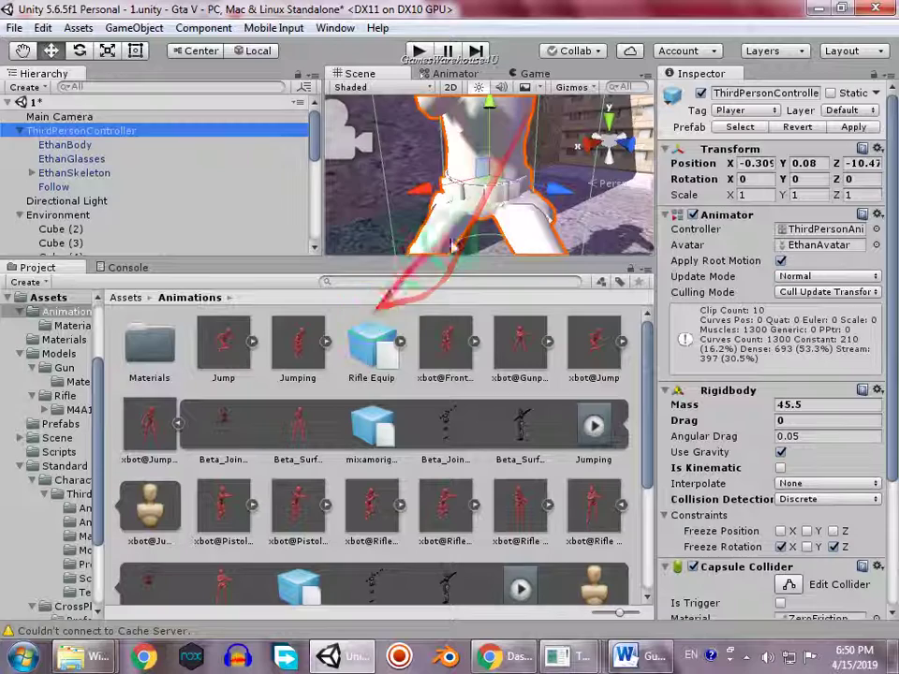
pyautogui.moveTo(459, 141); pyautogui.dragTo(466, 263, button='middle')
pyautogui.scroll(-3, 479, 225)
pyautogui.moveTo(478, 221); pyautogui.dragTo(475, 232, button='middle')
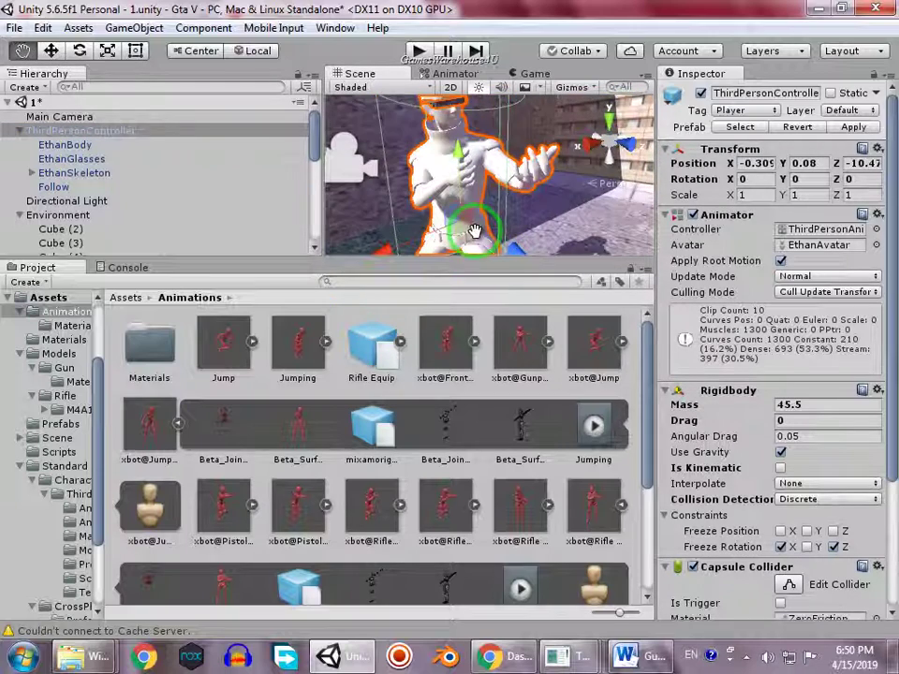
# - Expand EthanSkeleton, collapse EthanLeftHand and EthanLeftShoulder, and select the EthanRightHand bone
pyautogui.click(33, 174)
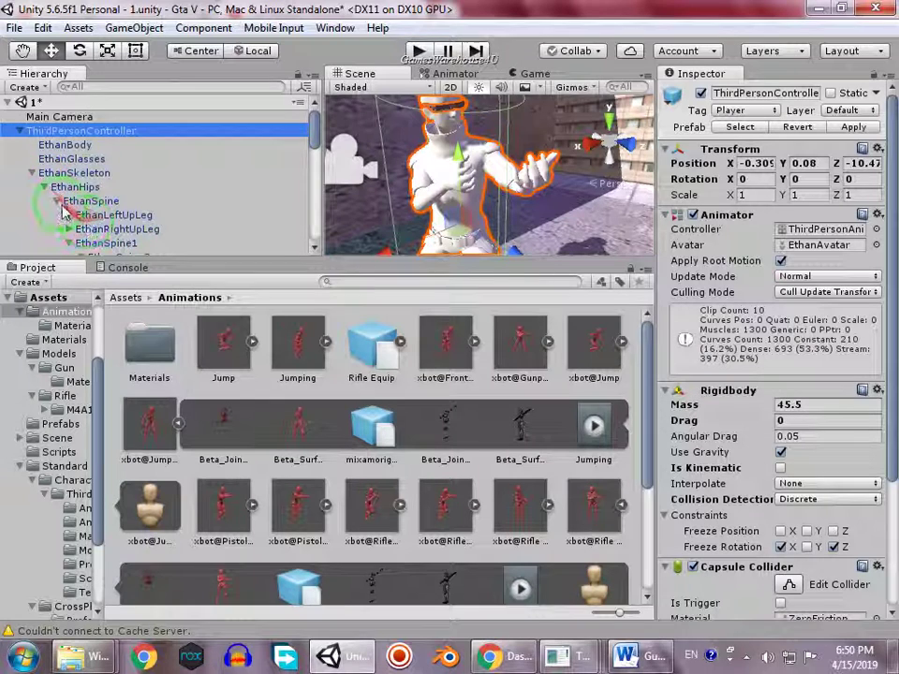
pyautogui.scroll(-1, 84, 236)
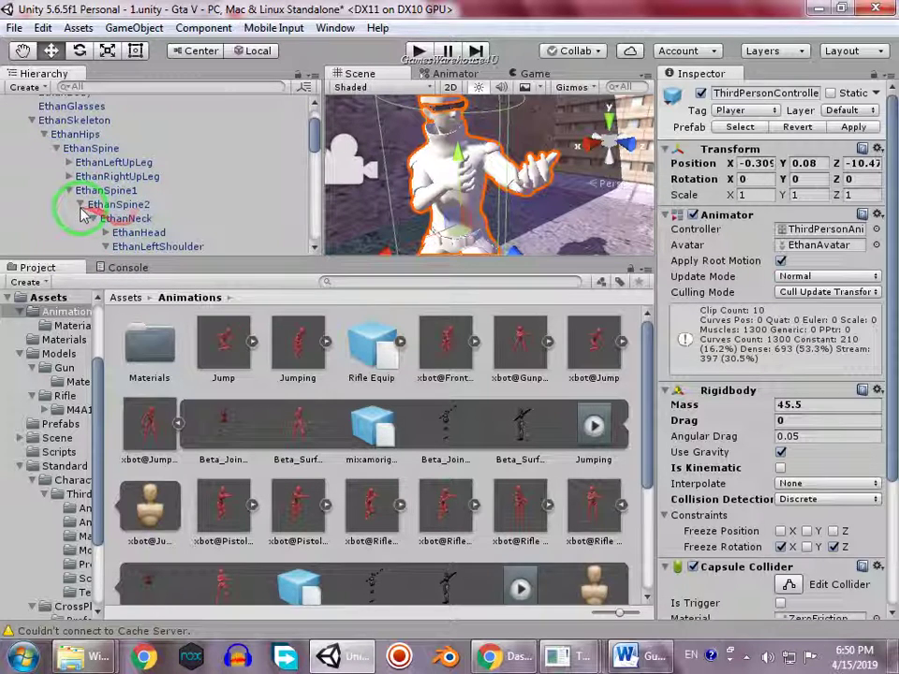
pyautogui.scroll(-1, 150, 228)
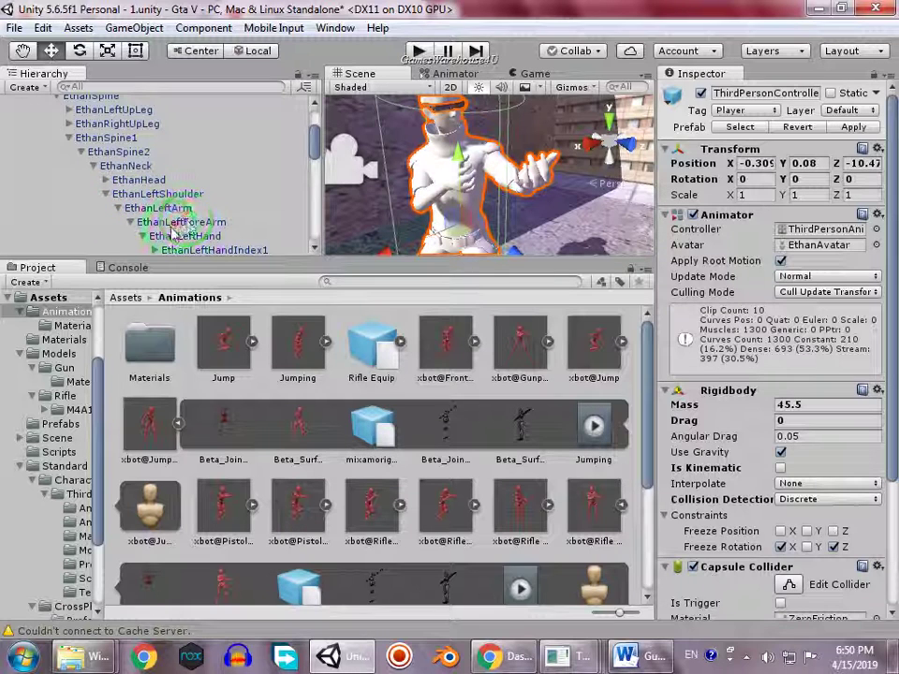
pyautogui.scroll(-2, 161, 221)
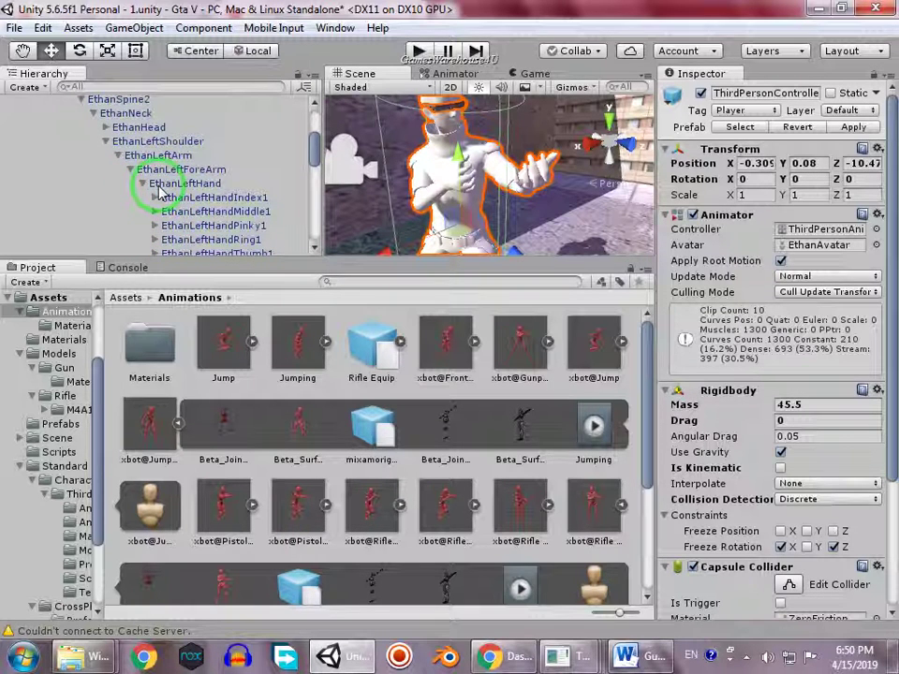
pyautogui.click(141, 184)
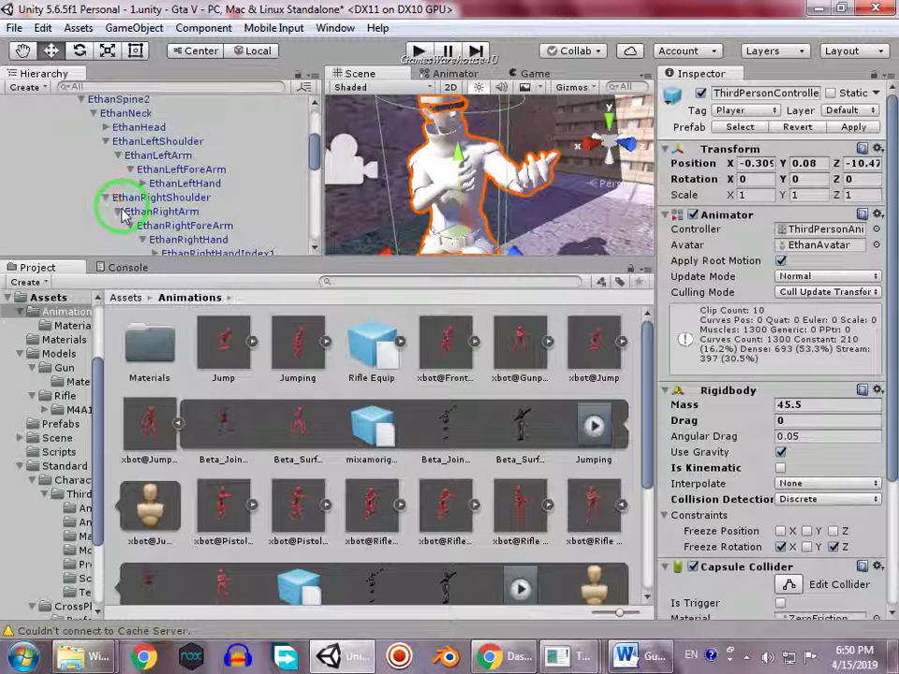
pyautogui.click(106, 141)
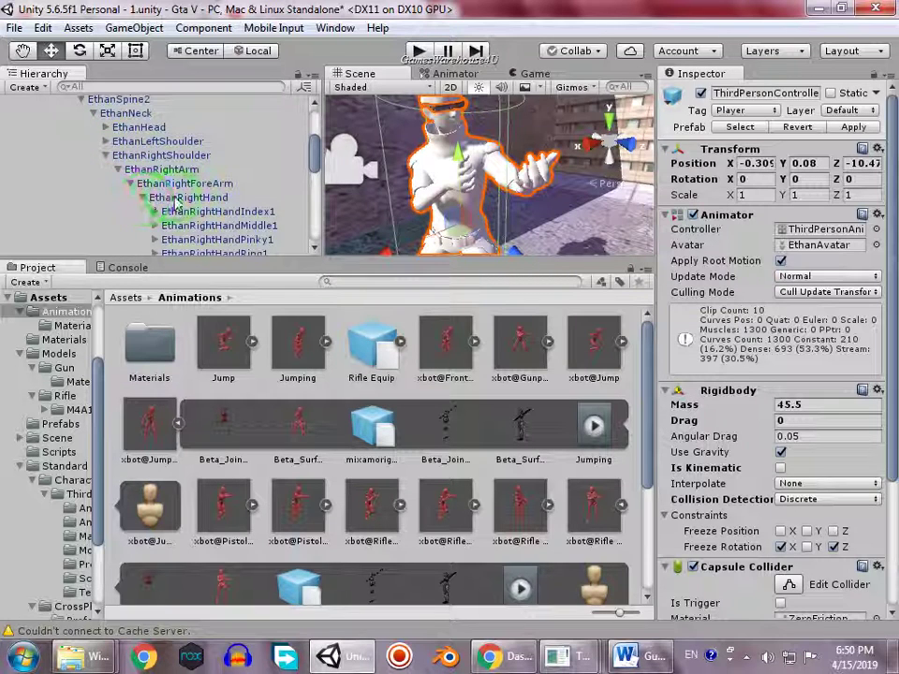
pyautogui.click(174, 199)
pyautogui.scroll(-2, 176, 201)
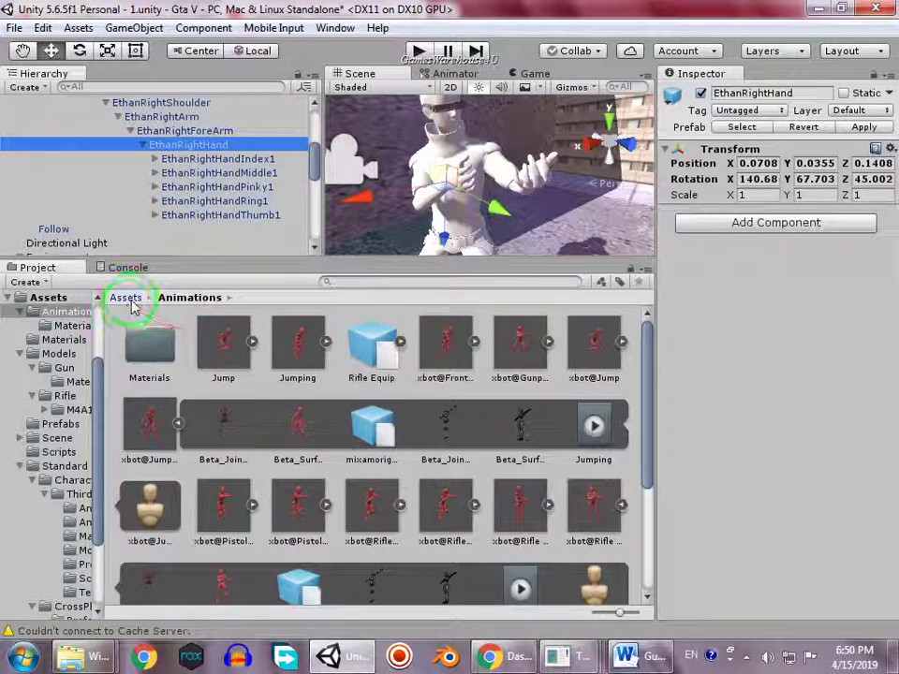
# - Look through the project's Models, Rifle and M4A1 folders for the rifle asset, and return to the Assets folder
pyautogui.click(130, 301)
pyautogui.doubleClick(324, 365)
pyautogui.click(214, 375)
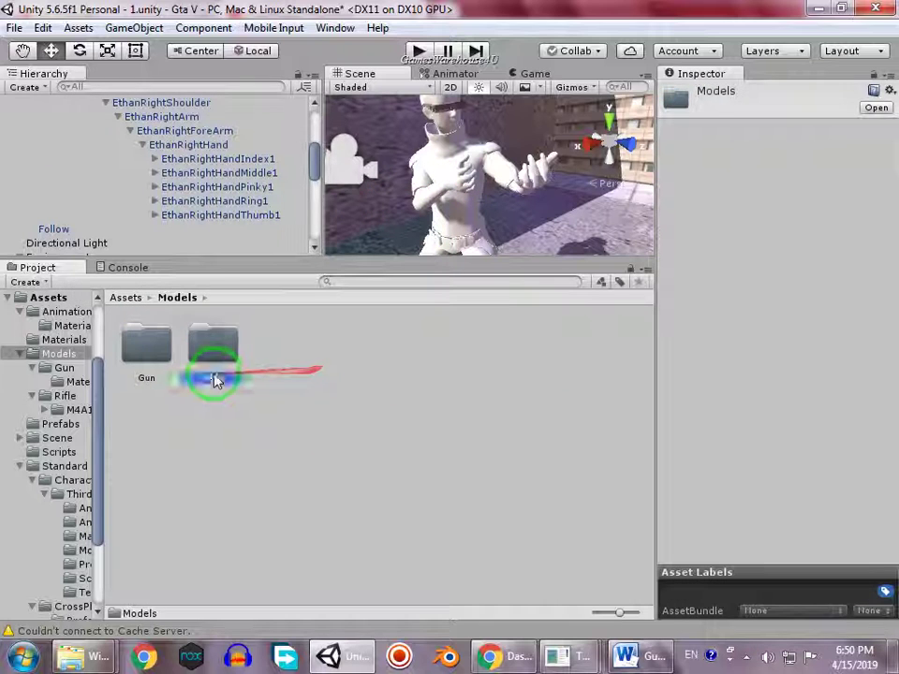
pyautogui.doubleClick(215, 374)
pyautogui.click(148, 352)
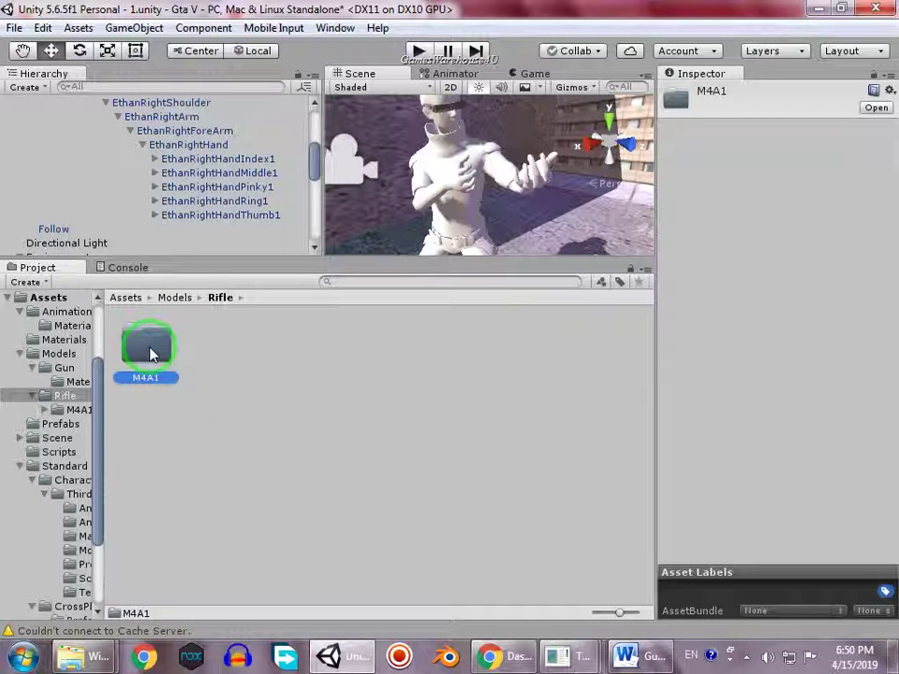
pyautogui.doubleClick(150, 352)
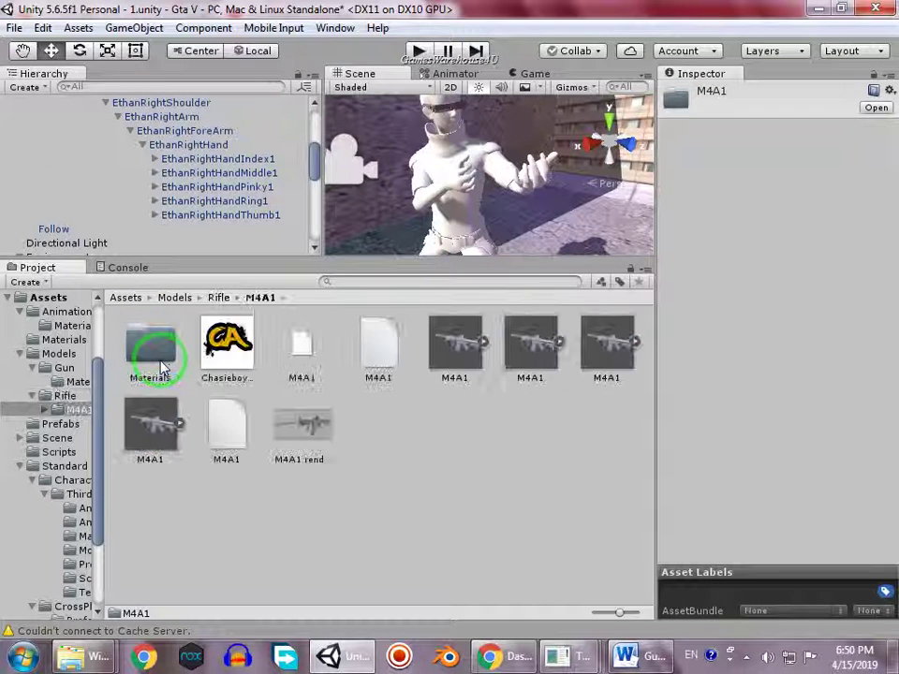
pyautogui.click(173, 428)
pyautogui.press('BackSpace')
pyautogui.press('BackSpace')
pyautogui.press('BackSpace')
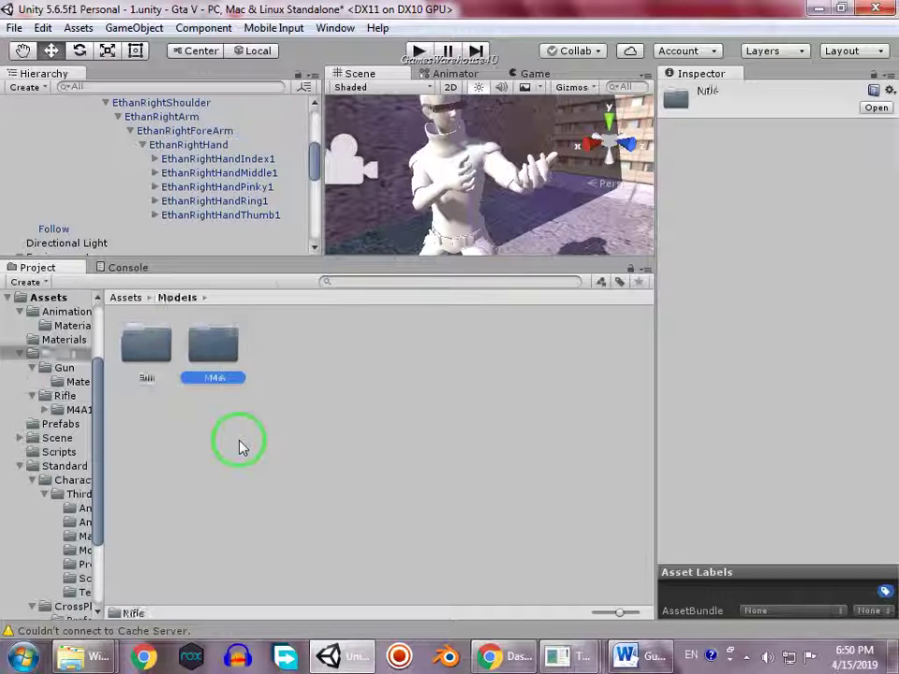
# - Add the M4A1 prefab from the Prefabs folder as a child of EthanRightHand
pyautogui.doubleClick(374, 360)
pyautogui.moveTo(211, 339); pyautogui.dragTo(202, 122)
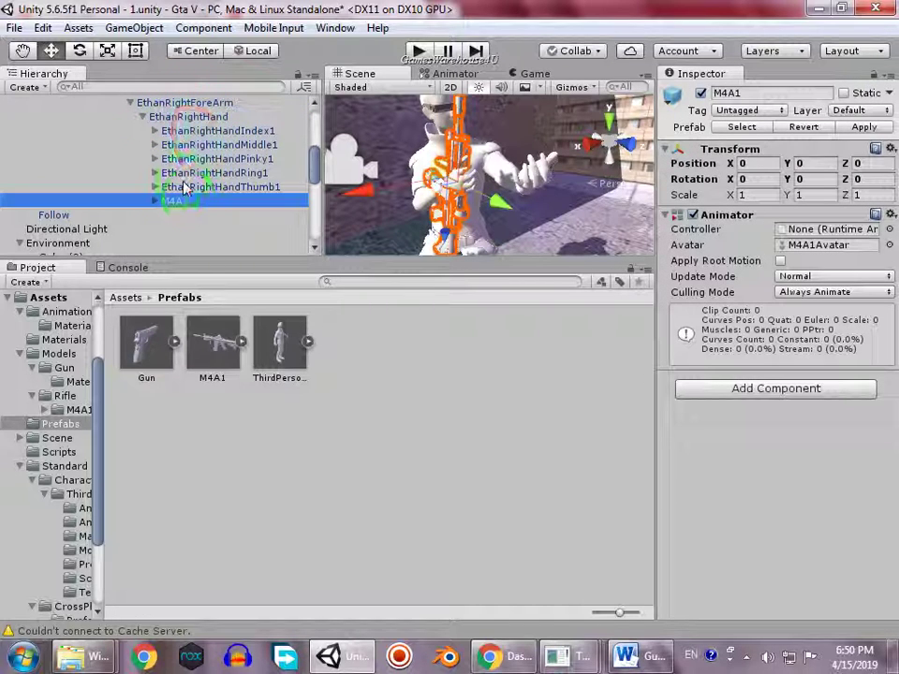
pyautogui.moveTo(484, 157); pyautogui.dragTo(462, 182, button='middle')
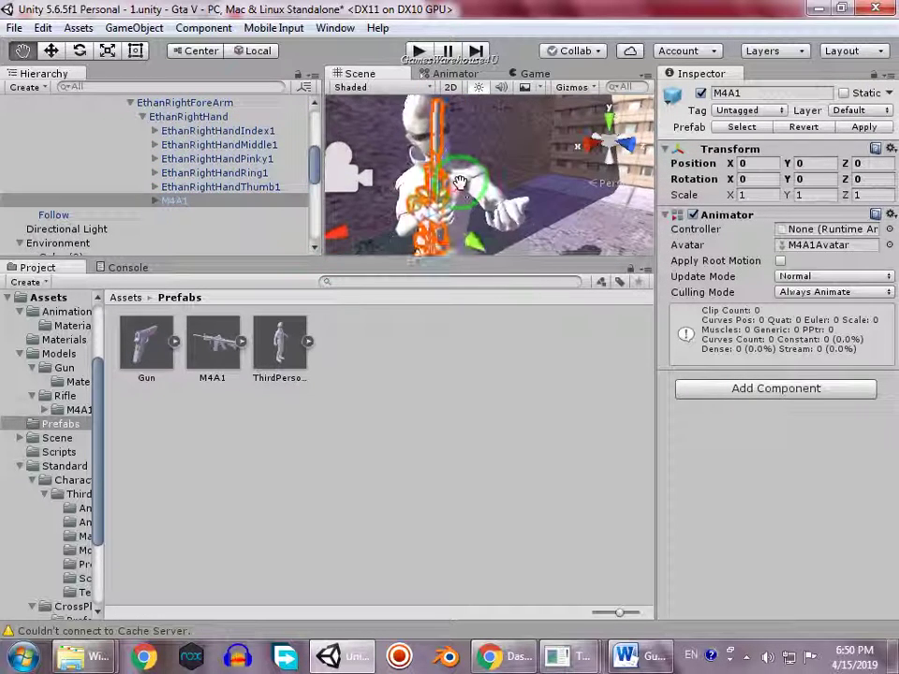
pyautogui.scroll(-3, 458, 138)
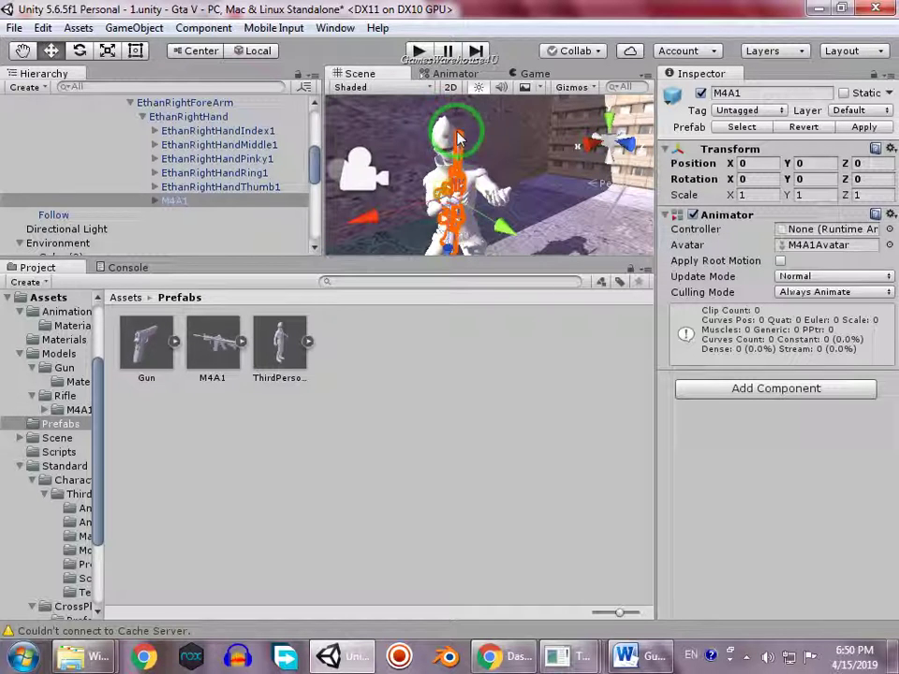
pyautogui.scroll(-2, 470, 214)
pyautogui.scroll(4, 470, 214)
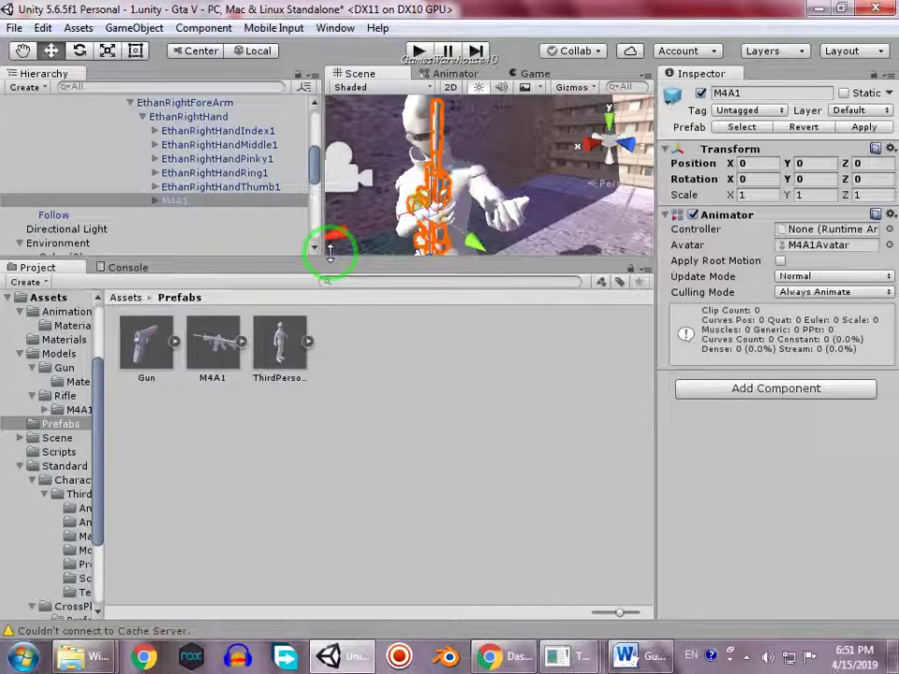
# - Open the Animation window and select the ThirdPersonController to show its animation keyframes
pyautogui.hotkey('ctrl', '6')
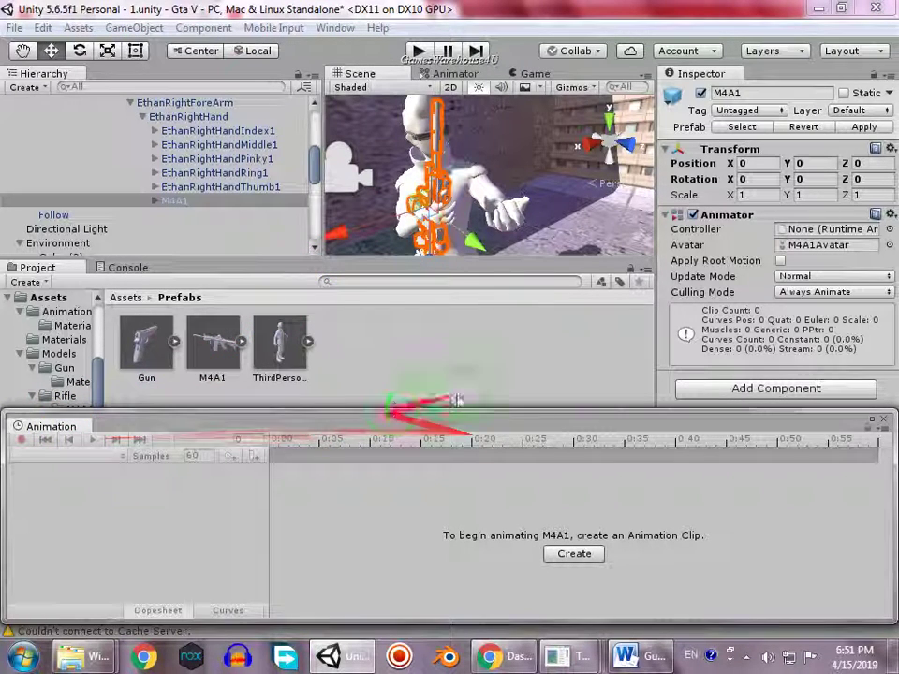
pyautogui.scroll(10, 140, 141)
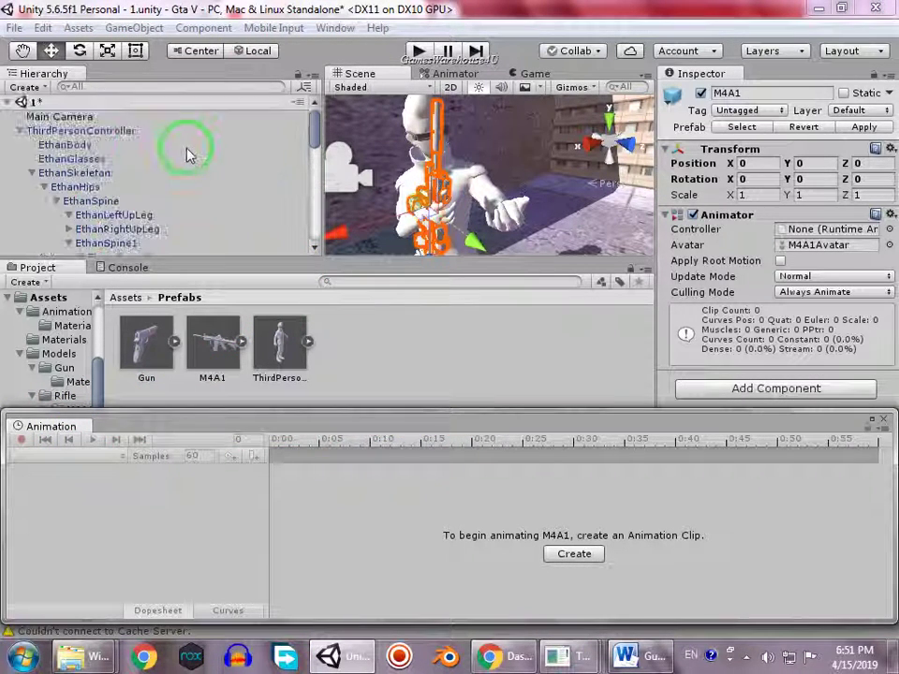
pyautogui.click(126, 131)
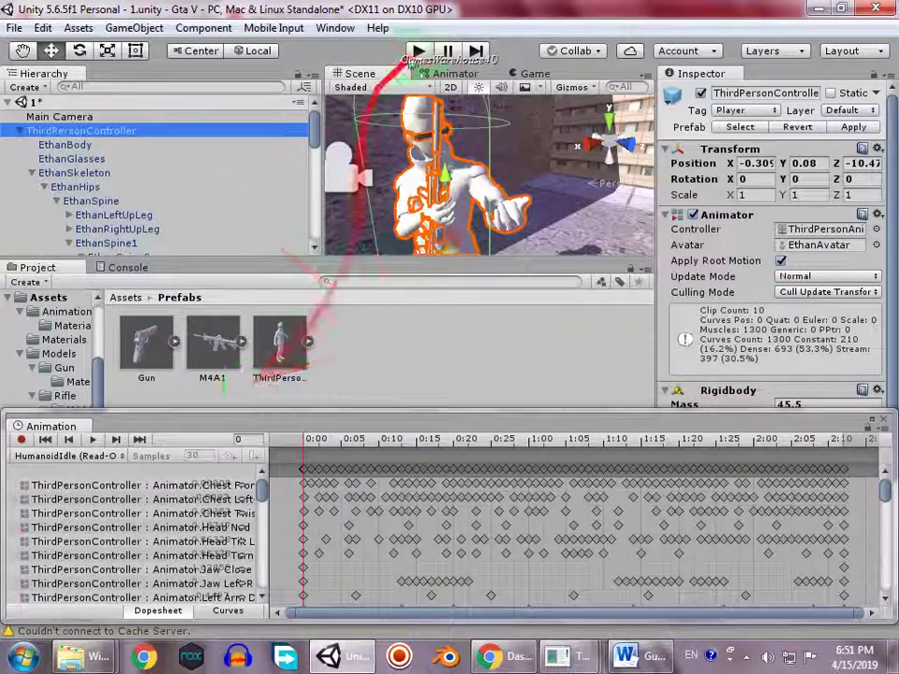
# - Switch the editor to the Tall layout and open the ThirdPersonController's state graph in the Animator
pyautogui.click(454, 74)
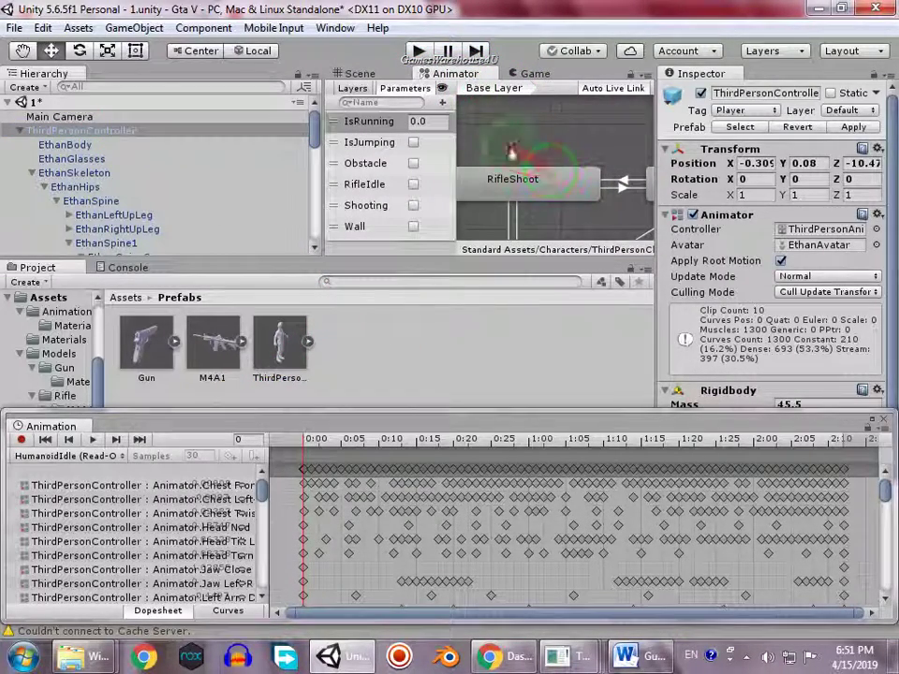
pyautogui.click(847, 50)
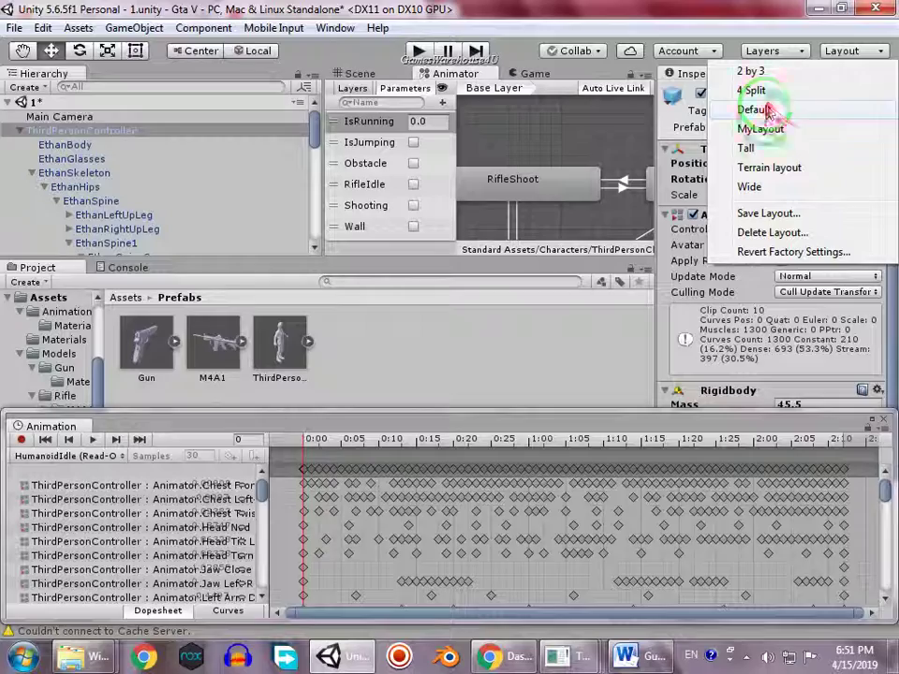
pyautogui.click(768, 148)
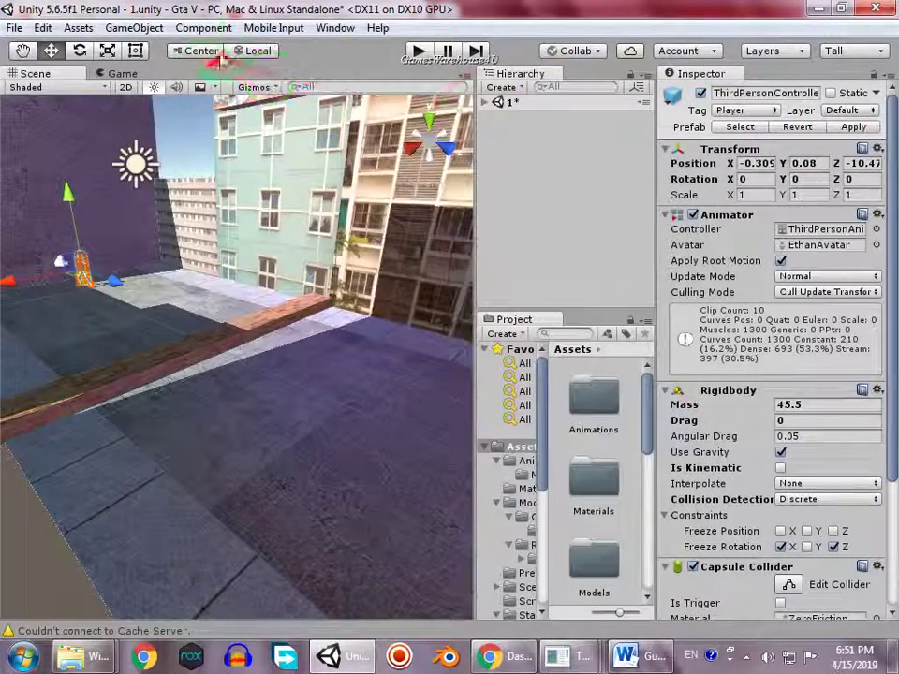
pyautogui.click(223, 31)
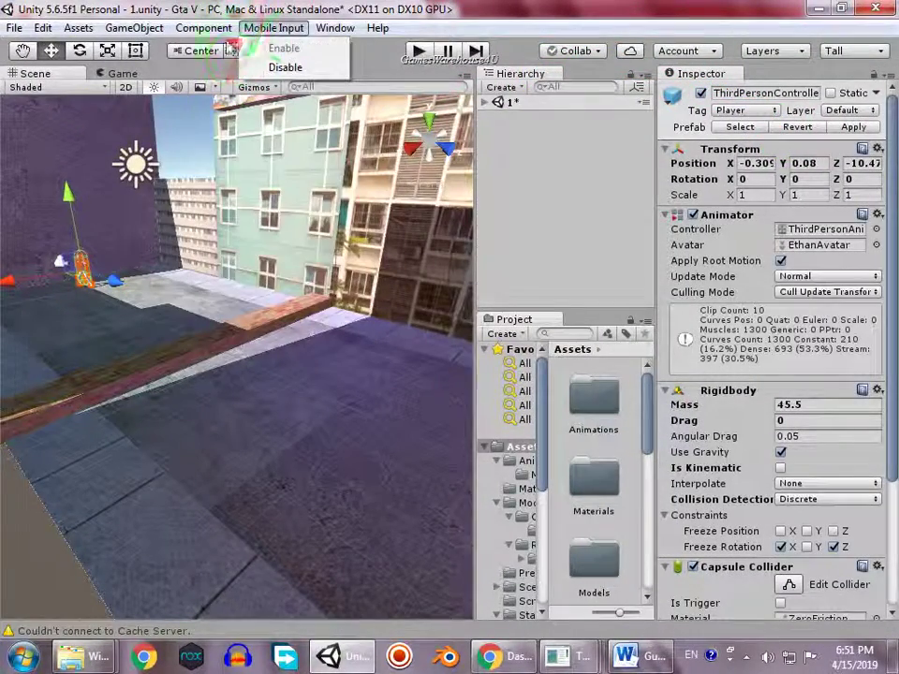
pyautogui.click(334, 27)
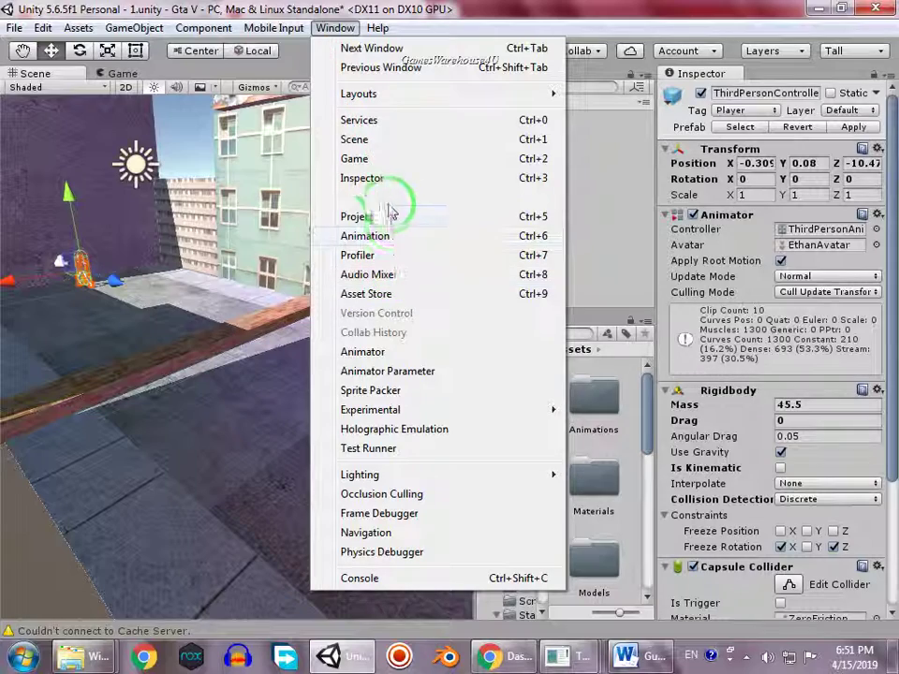
pyautogui.click(374, 351)
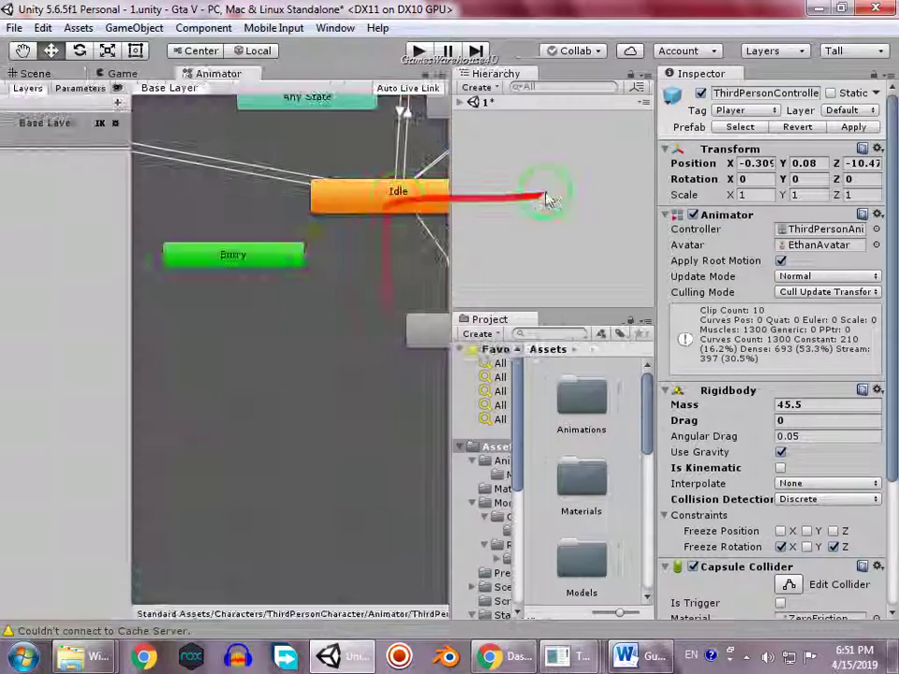
# - Select the Rifle Idle state in the Animator's Base Layer
pyautogui.moveTo(363, 201); pyautogui.dragTo(95, 394, button='middle')
pyautogui.moveTo(292, 225); pyautogui.dragTo(40, 291, button='middle')
pyautogui.click(144, 339)
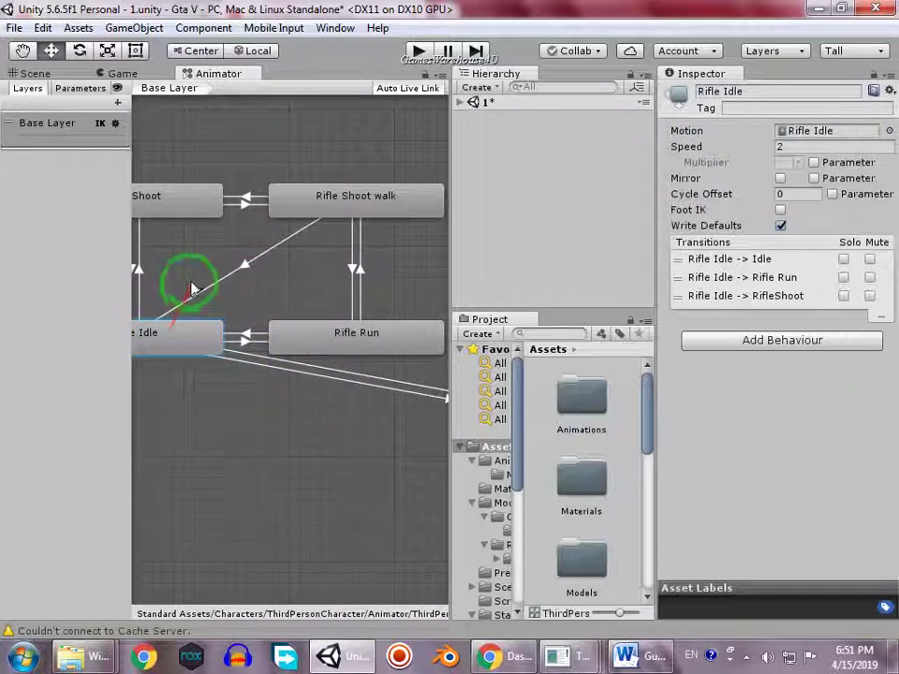
# - Locate the motion clip used by the Rifle Idle state and preview it in the Animations folder
pyautogui.moveTo(194, 285); pyautogui.dragTo(362, 297, button='middle')
pyautogui.click(815, 132)
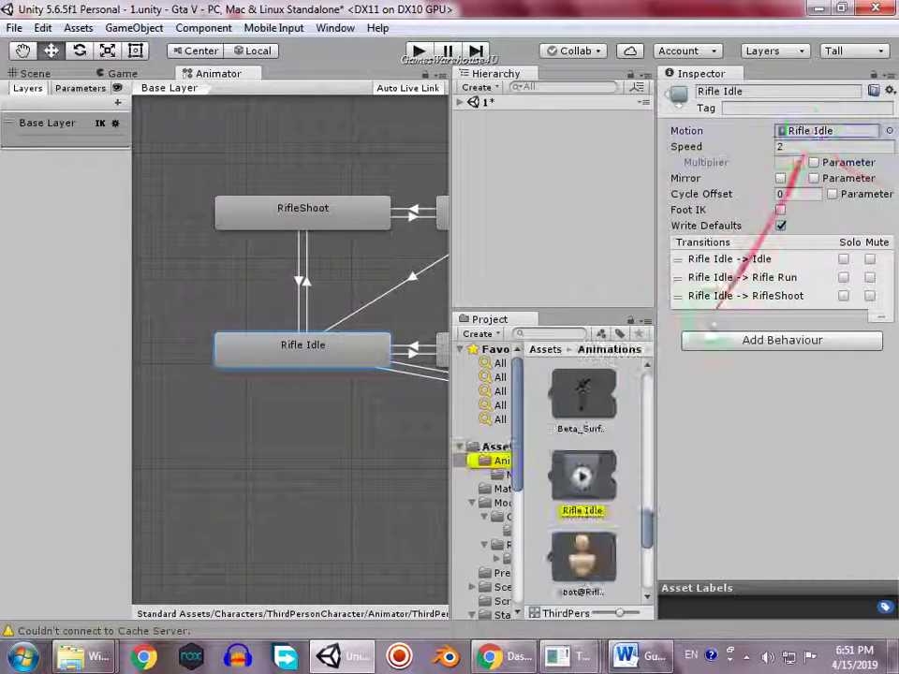
pyautogui.click(600, 489)
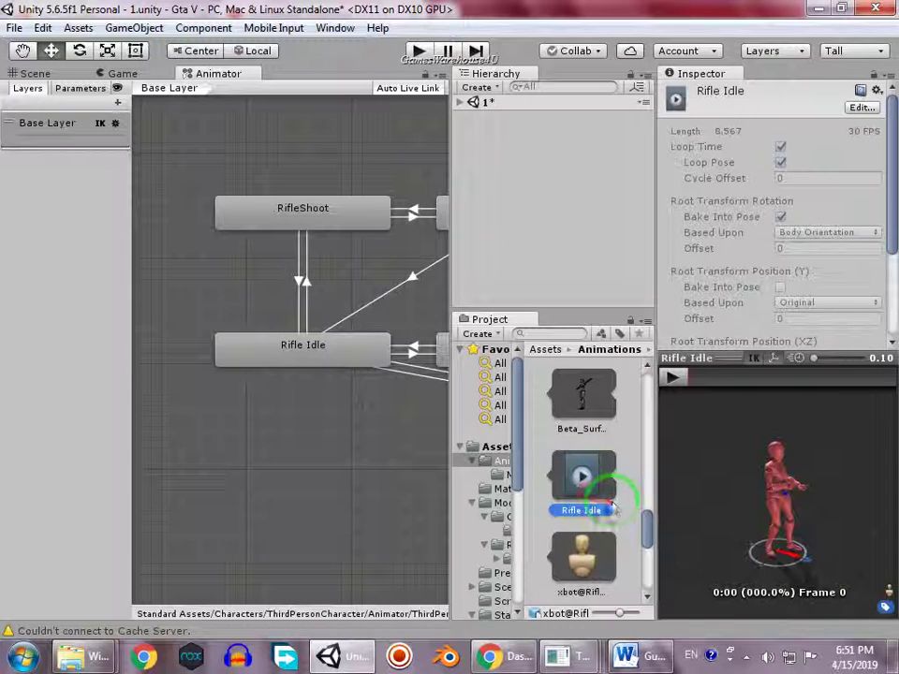
# - Widen the Hierarchy and Project area by narrowing the Animator, and browse the rifle clips in the Animations folder
pyautogui.moveTo(528, 446); pyautogui.dragTo(519, 445)
pyautogui.moveTo(450, 436); pyautogui.dragTo(325, 427)
pyautogui.moveTo(282, 294); pyautogui.dragTo(199, 294, button='middle')
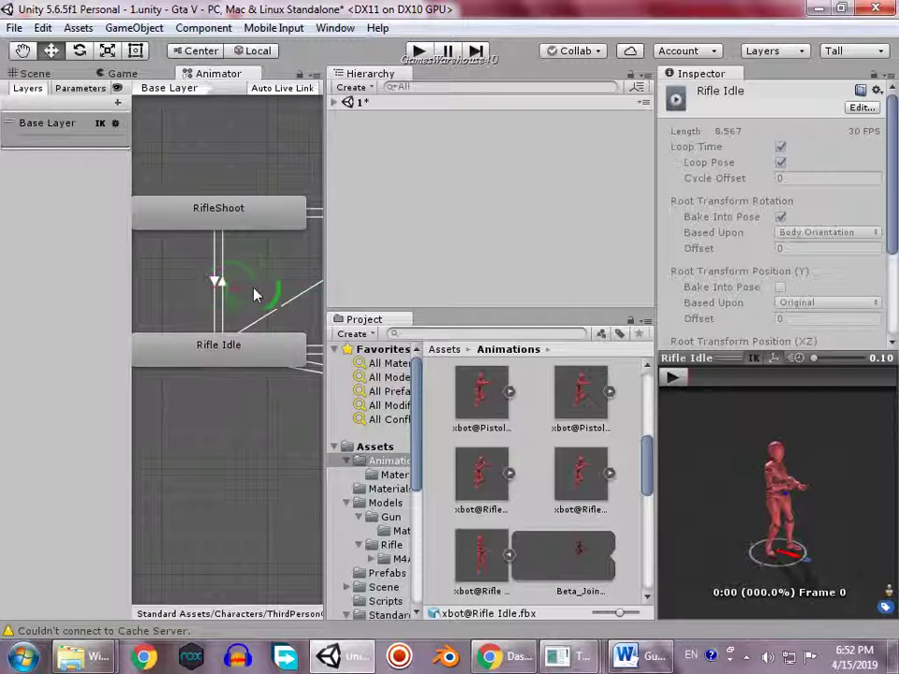
pyautogui.scroll(-4, 561, 496)
pyautogui.scroll(6, 560, 499)
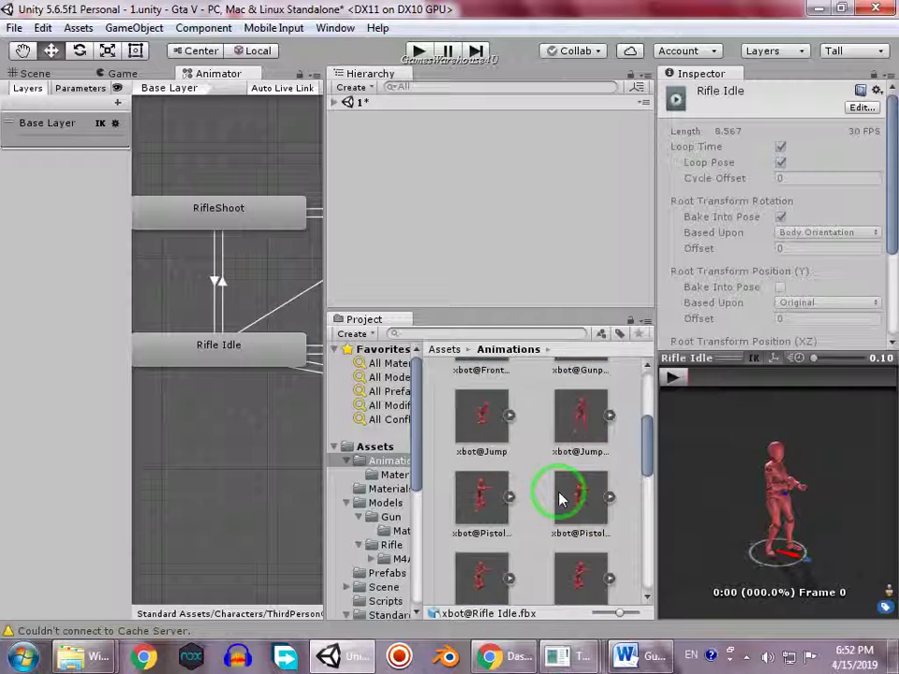
pyautogui.scroll(3, 559, 499)
# - Locate the Rifle Idle state's motion clip in the Animations folder and duplicate it as an editable animation
pyautogui.moveTo(578, 497); pyautogui.dragTo(249, 220)
pyautogui.click(251, 339)
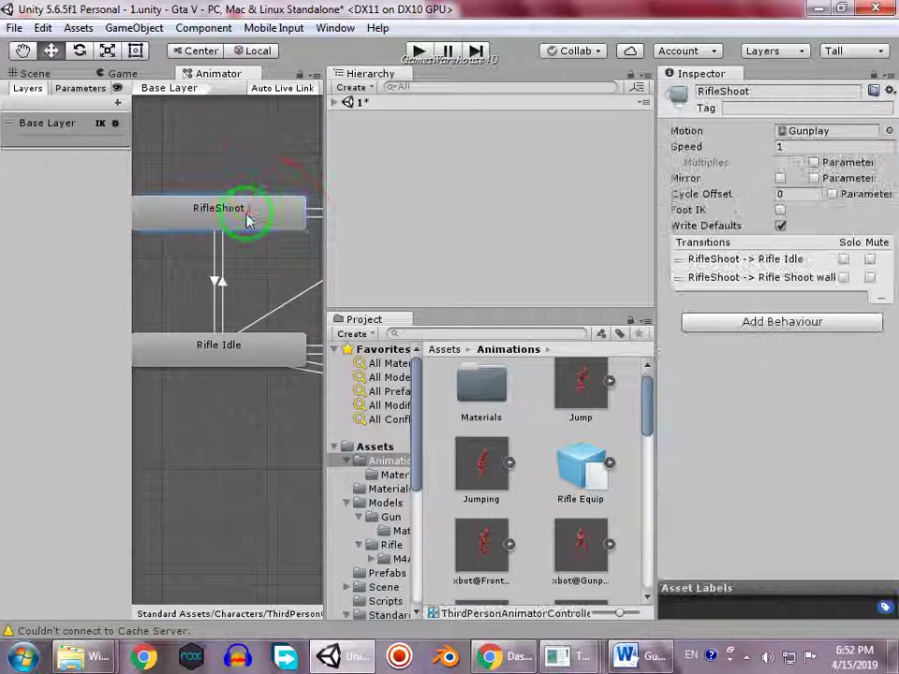
pyautogui.click(844, 132)
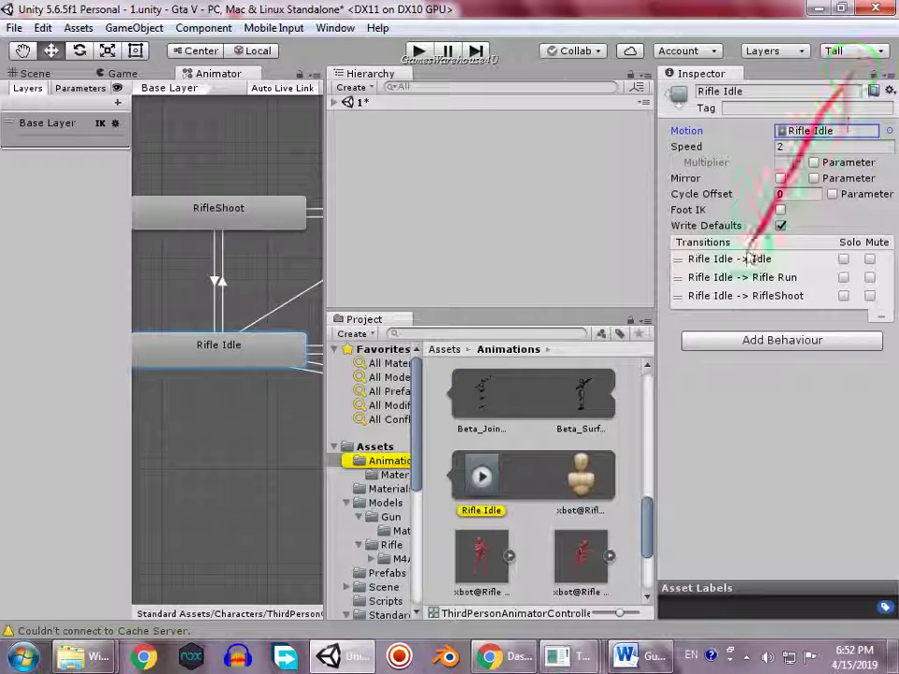
pyautogui.click(481, 479)
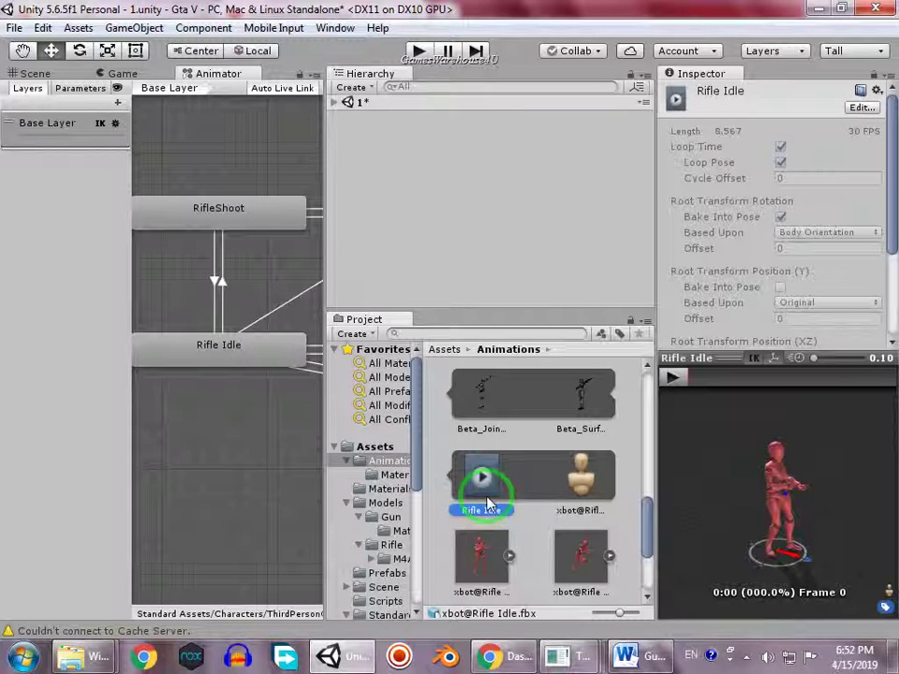
pyautogui.scroll(2, 506, 492)
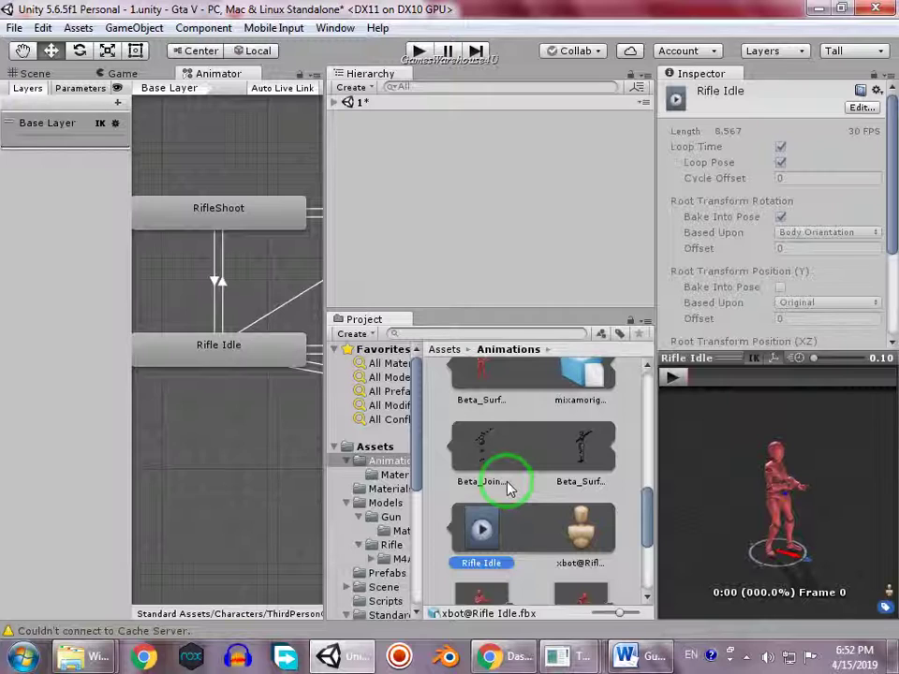
pyautogui.hotkey('ctrl', 'd')
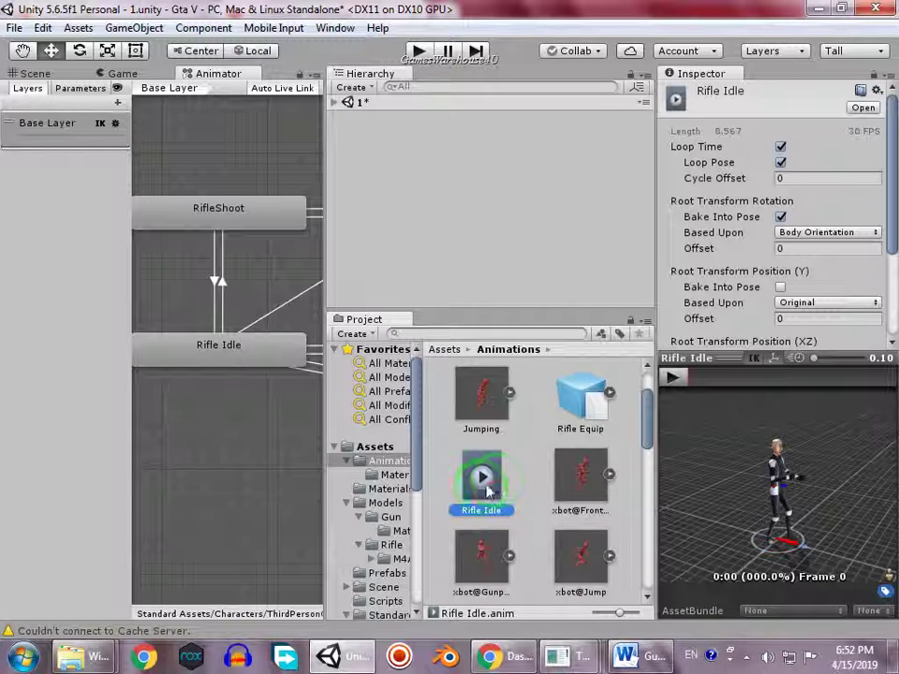
# - Move the duplicated Rifle Idle clip from the Animations folder into the main Assets folder
pyautogui.moveTo(395, 452); pyautogui.dragTo(396, 451)
pyautogui.click(396, 452)
pyautogui.click(540, 477)
pyautogui.scroll(-3, 546, 482)
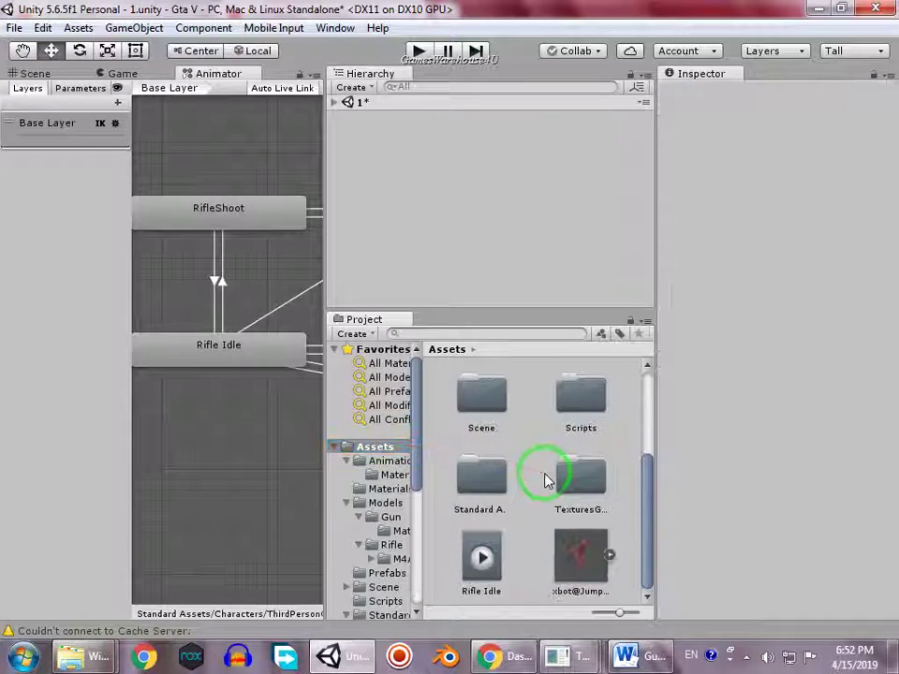
# - Assign the duplicated Rifle Idle clip from Assets as the motion of the Rifle Idle state
pyautogui.click(481, 558)
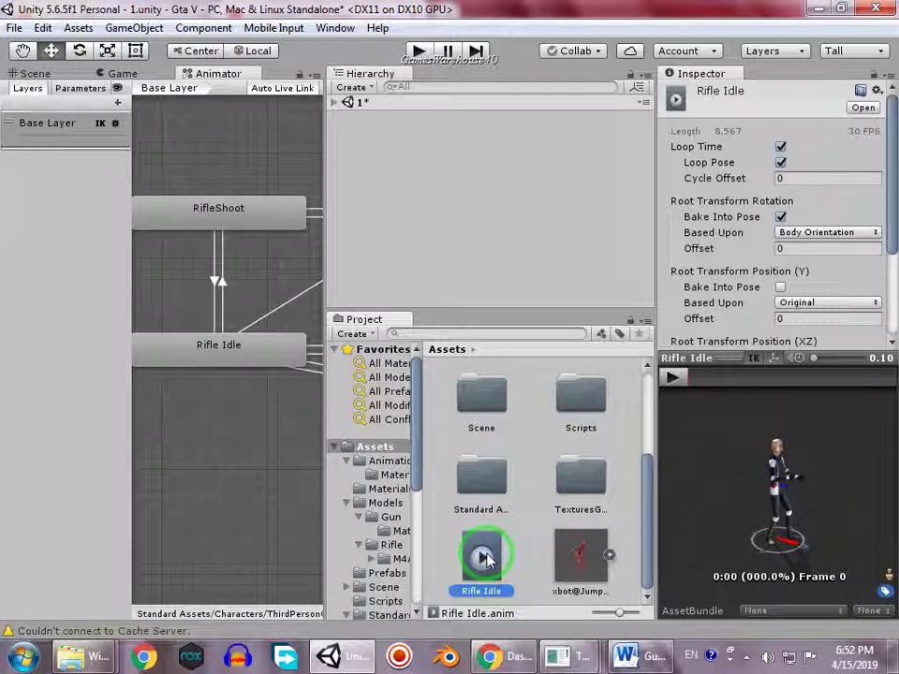
pyautogui.moveTo(888, 192); pyautogui.dragTo(896, 283)
pyautogui.click(232, 360)
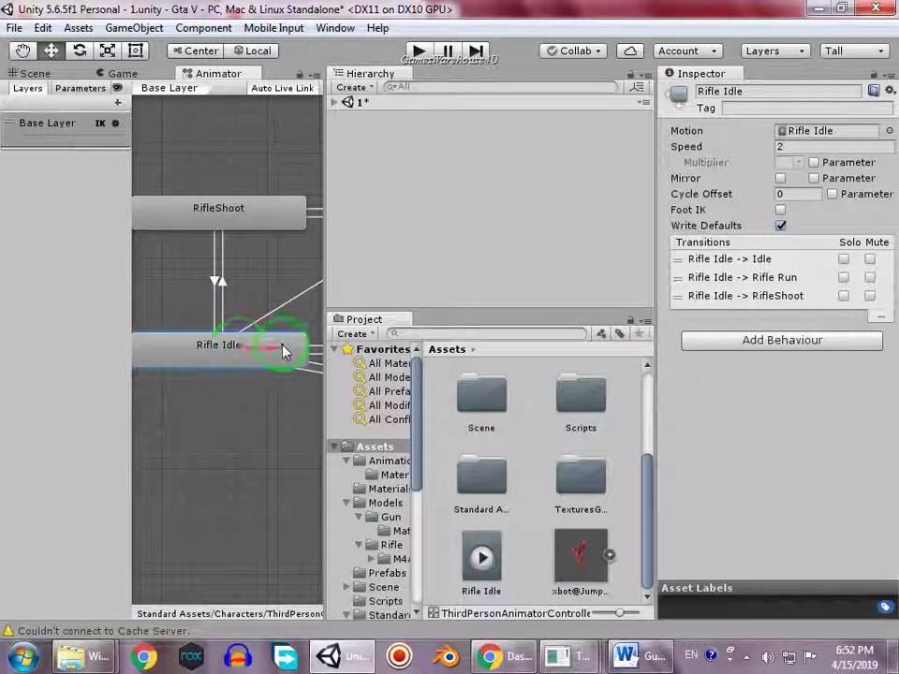
pyautogui.moveTo(482, 557); pyautogui.dragTo(846, 131)
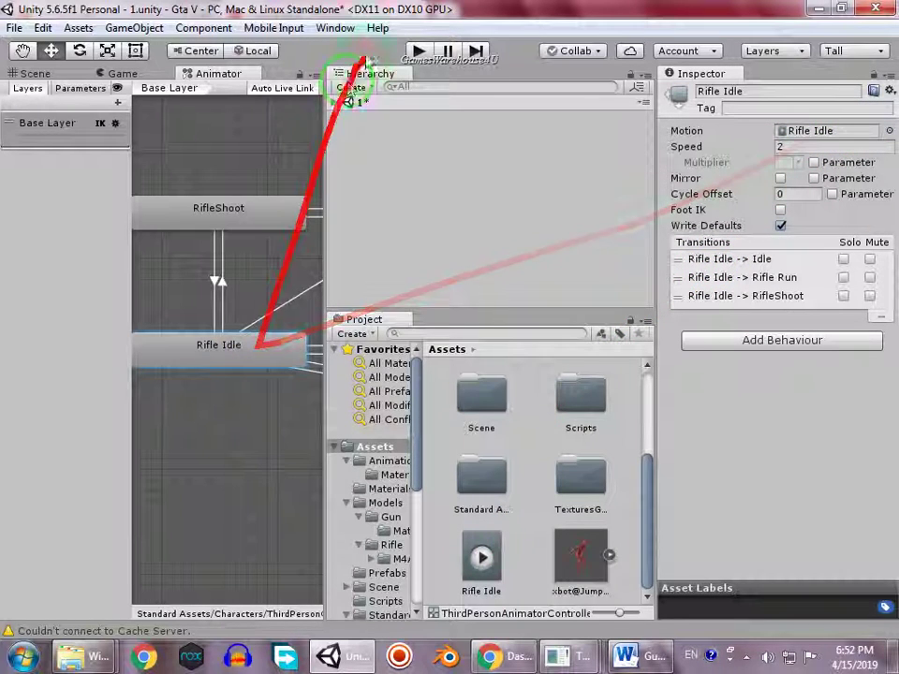
# - Play the game, test the character's rifle pose with the attached weapon, and stop playback
pyautogui.click(422, 56)
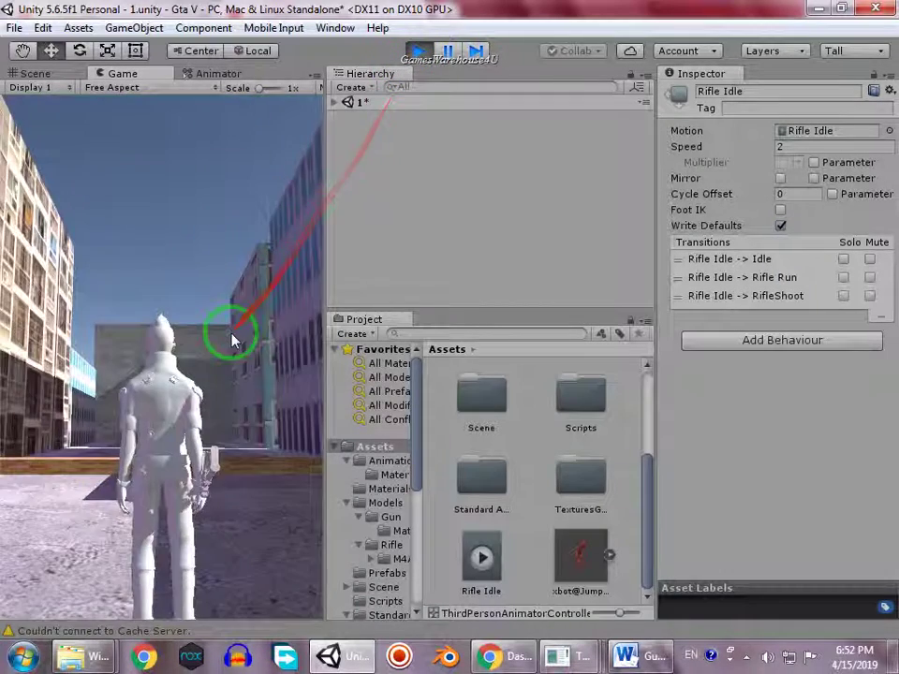
pyautogui.press('w')
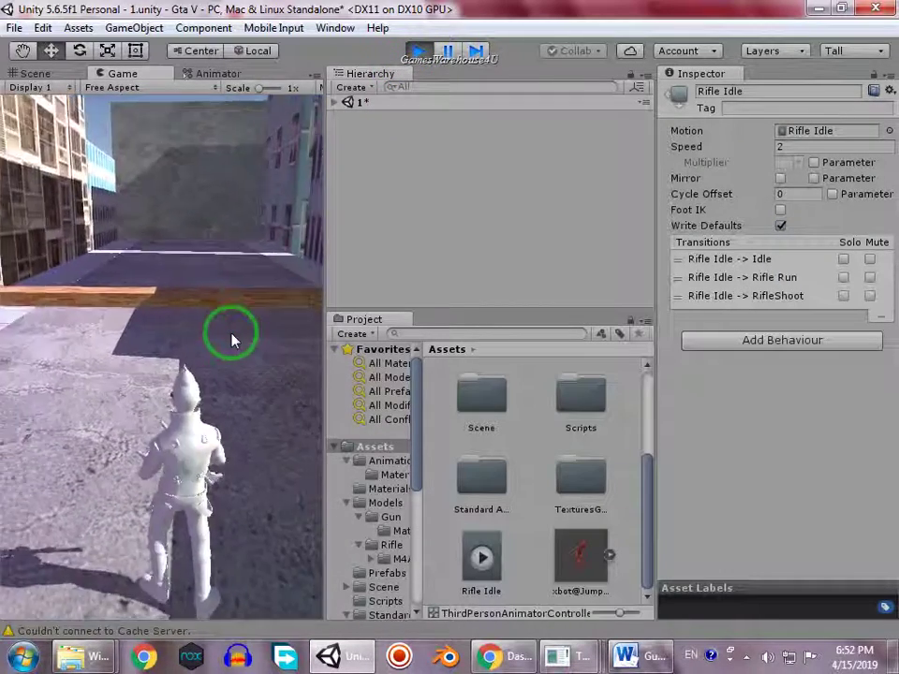
pyautogui.click(419, 51)
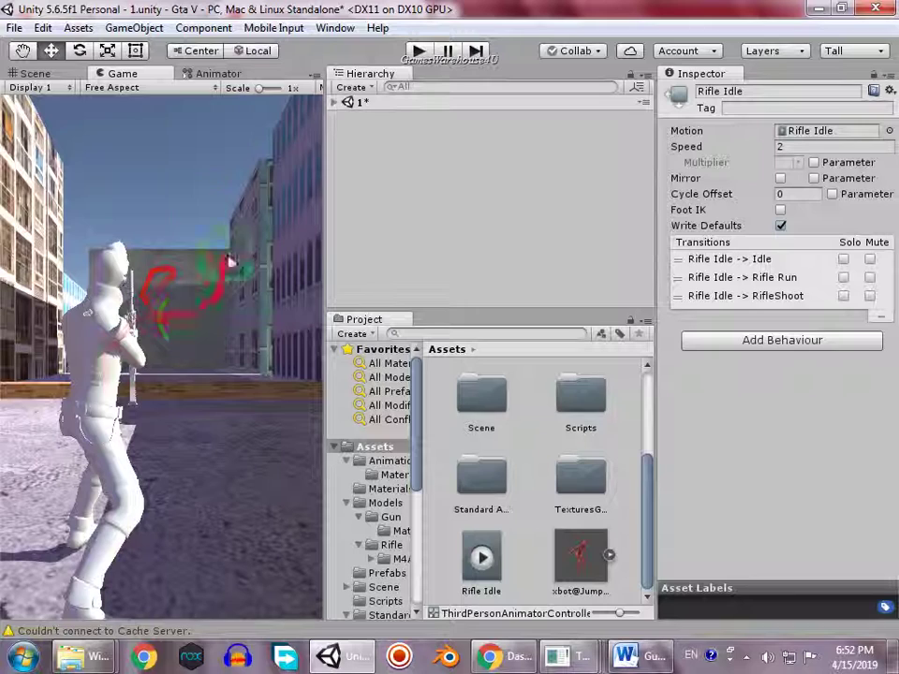
# - Return to the Scene view and expand the ThirdPersonController's skeleton through EthanHips and EthanSpine down to EthanSpine1
pyautogui.click(42, 75)
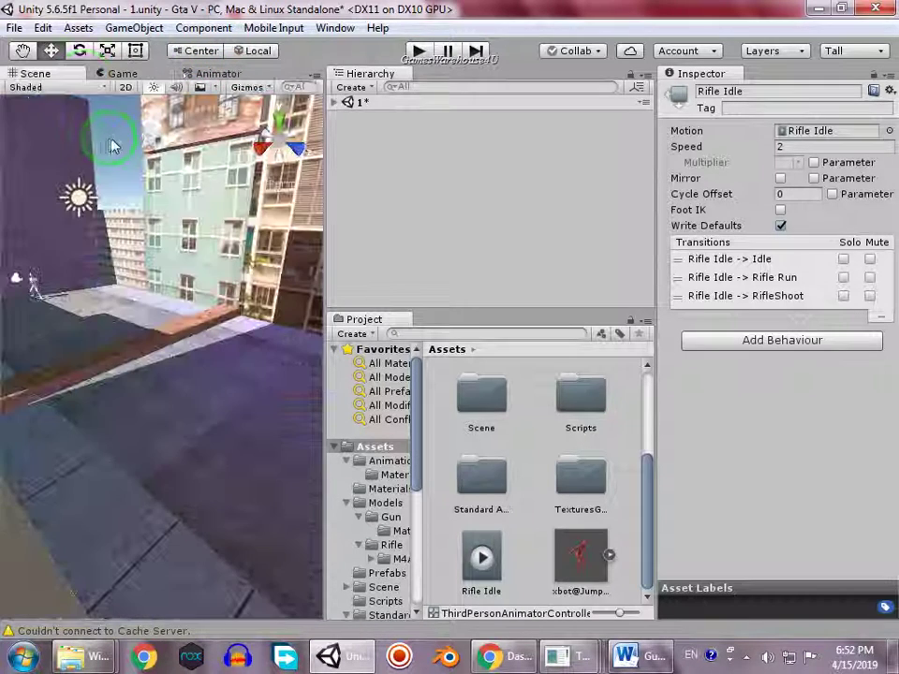
pyautogui.click(340, 102)
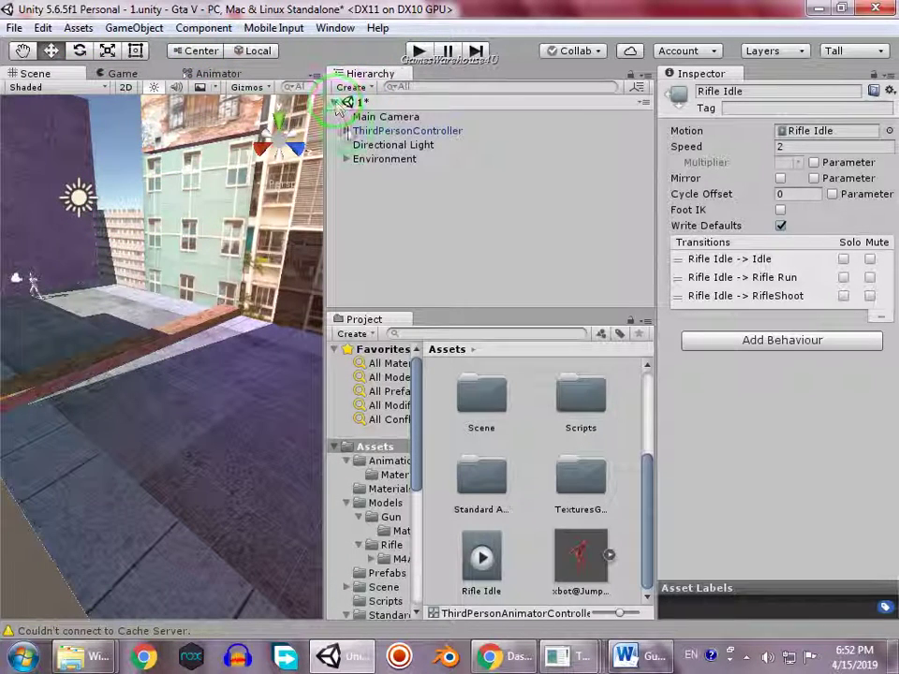
pyautogui.click(345, 130)
pyautogui.click(358, 174)
pyautogui.click(373, 189)
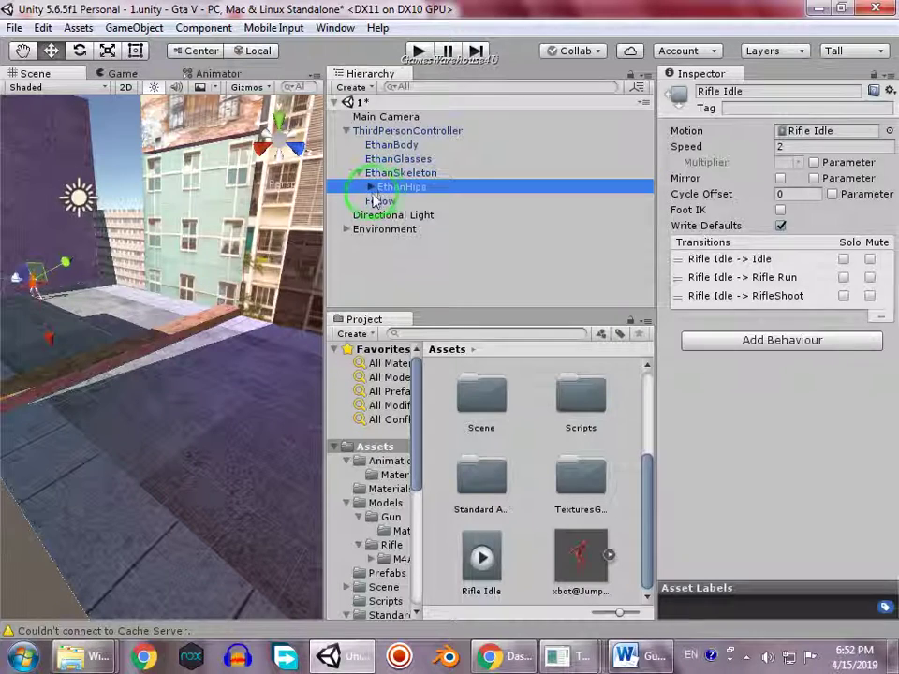
pyautogui.click(372, 187)
pyautogui.click(435, 203)
pyautogui.press('Right')
pyautogui.press('Right')
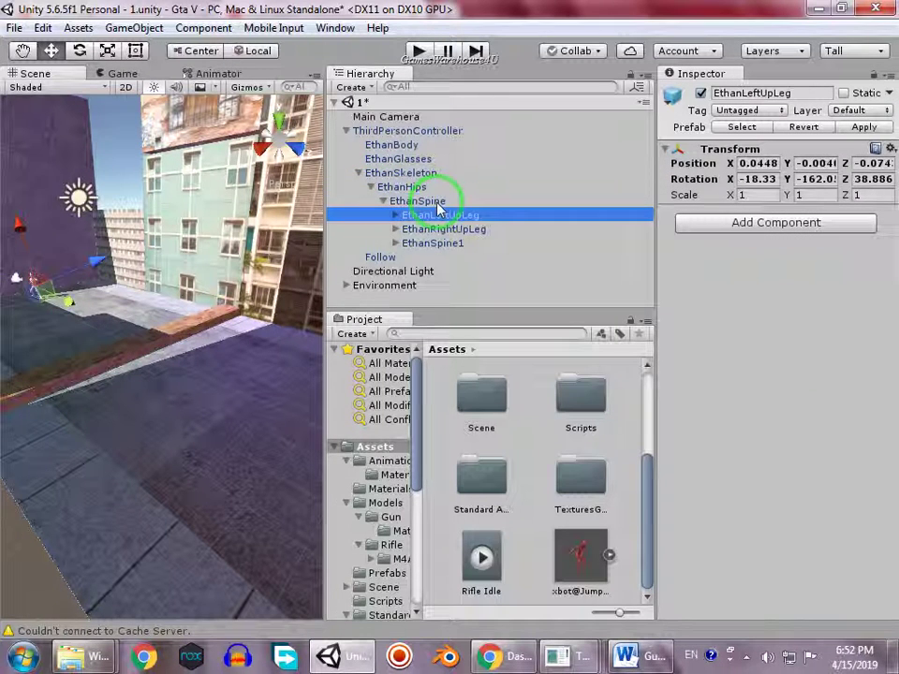
pyautogui.press('Down')
pyautogui.press('Down')
pyautogui.press('Right')
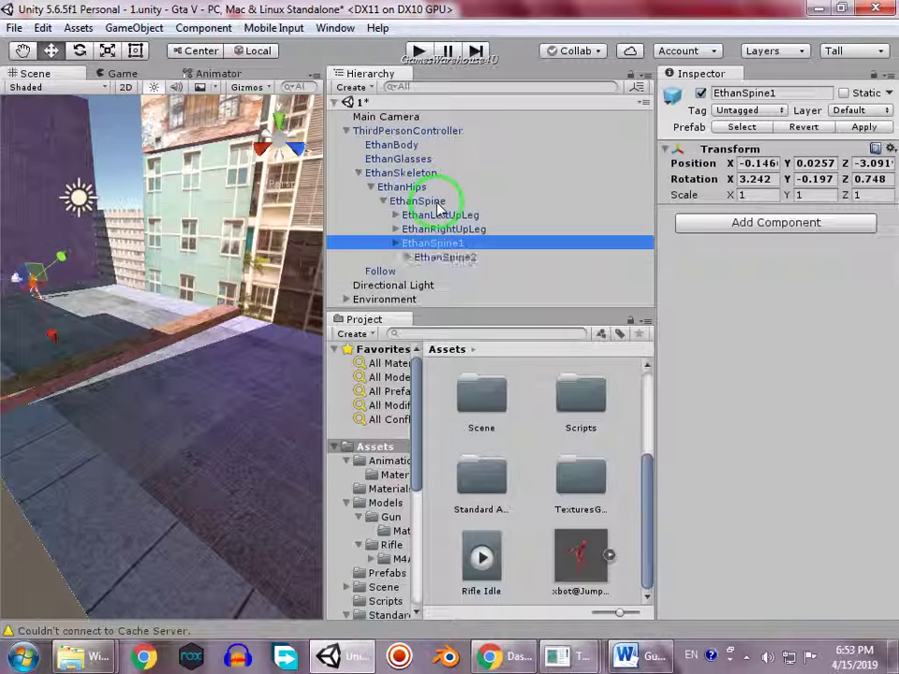
# - Expand EthanSpine2, EthanNeck, EthanRightShoulder and EthanRightArm in the character's skeleton
pyautogui.press('Down')
pyautogui.press('Right')
pyautogui.press('Down')
pyautogui.press('Right')
pyautogui.press('Down')
pyautogui.press('Down')
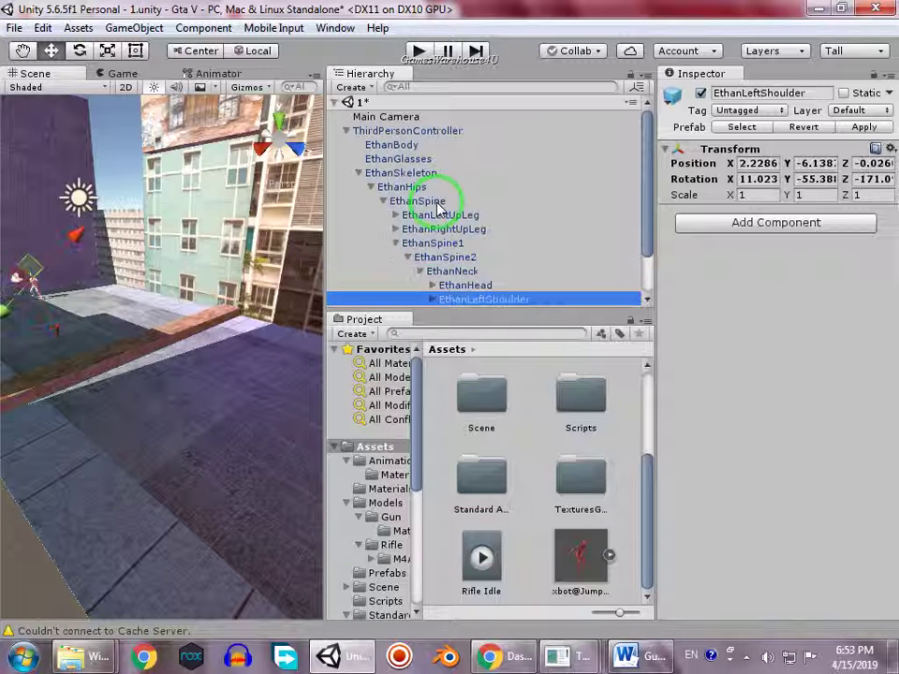
pyautogui.press('Down')
pyautogui.press('Right')
pyautogui.press('Down')
pyautogui.press('Right')
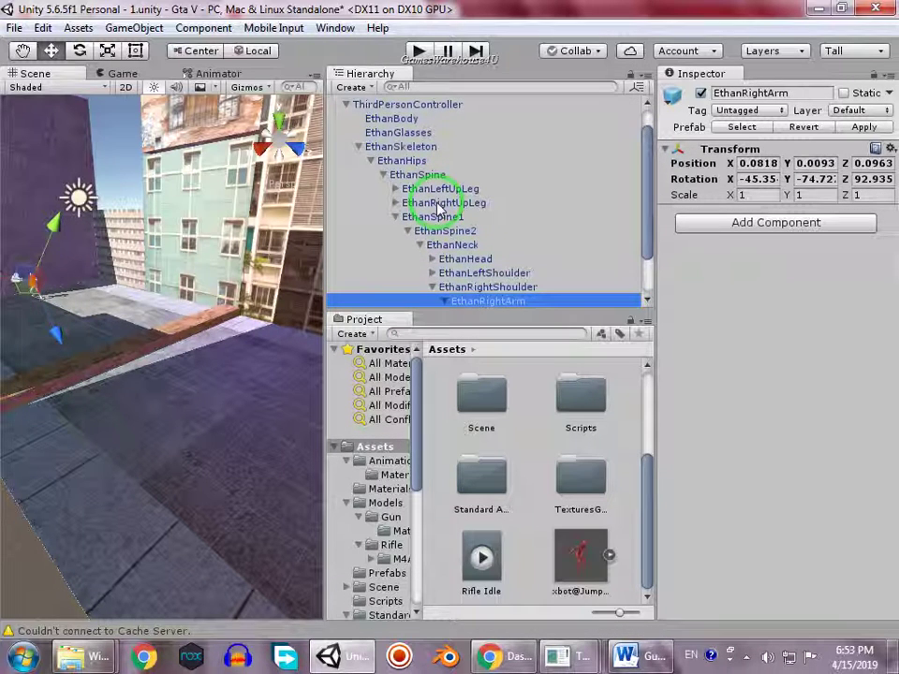
# - Expand EthanRightForeArm and EthanRightHand, and select the M4A1 under the hand
pyautogui.press('Down')
pyautogui.press('Down')
pyautogui.press('Right')
pyautogui.press('Down')
pyautogui.press('Right')
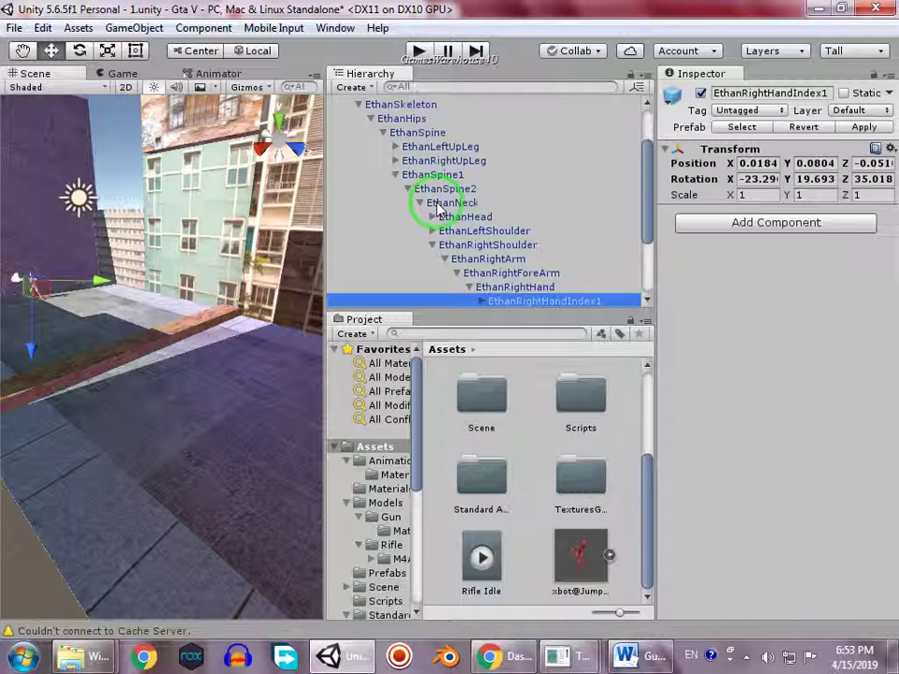
pyautogui.press('Down')
pyautogui.press('Down')
pyautogui.press('Down')
pyautogui.press('Down')
pyautogui.press('Down')
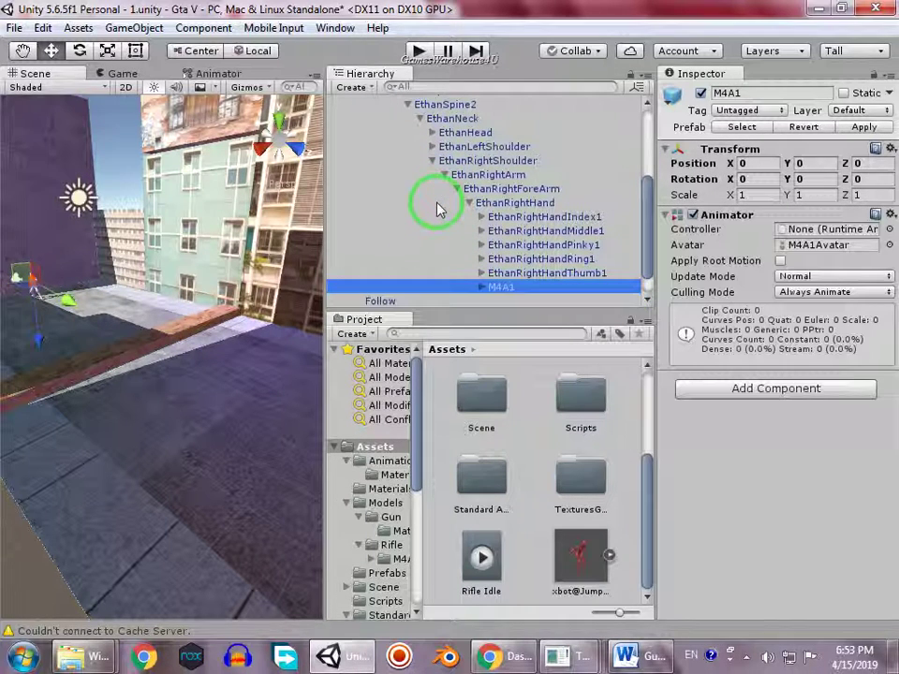
# - Frame the M4A1 in the Scene view and show the character holding it from the front
pyautogui.click(521, 291)
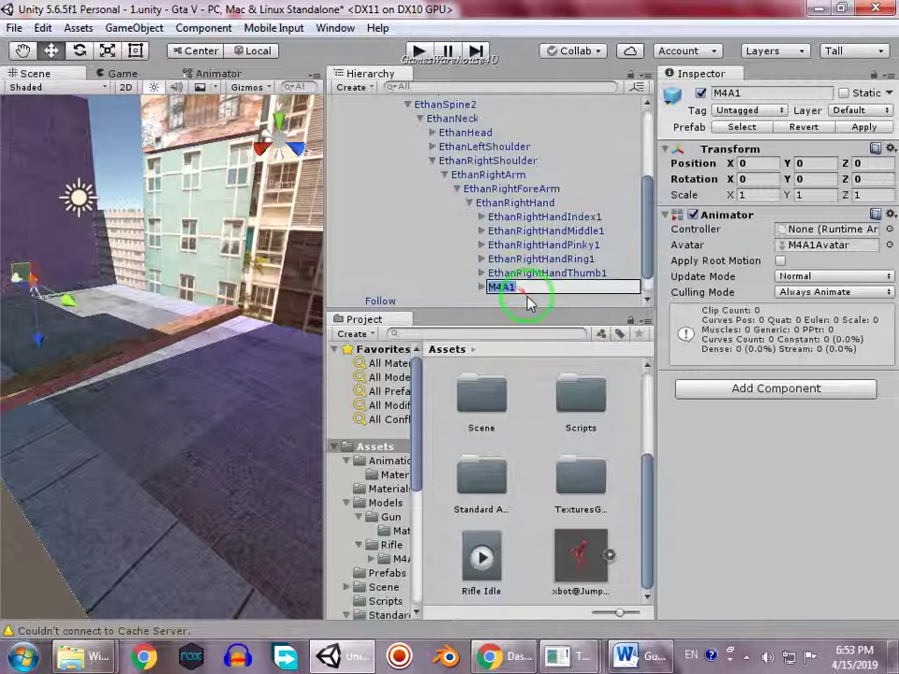
pyautogui.click(486, 290)
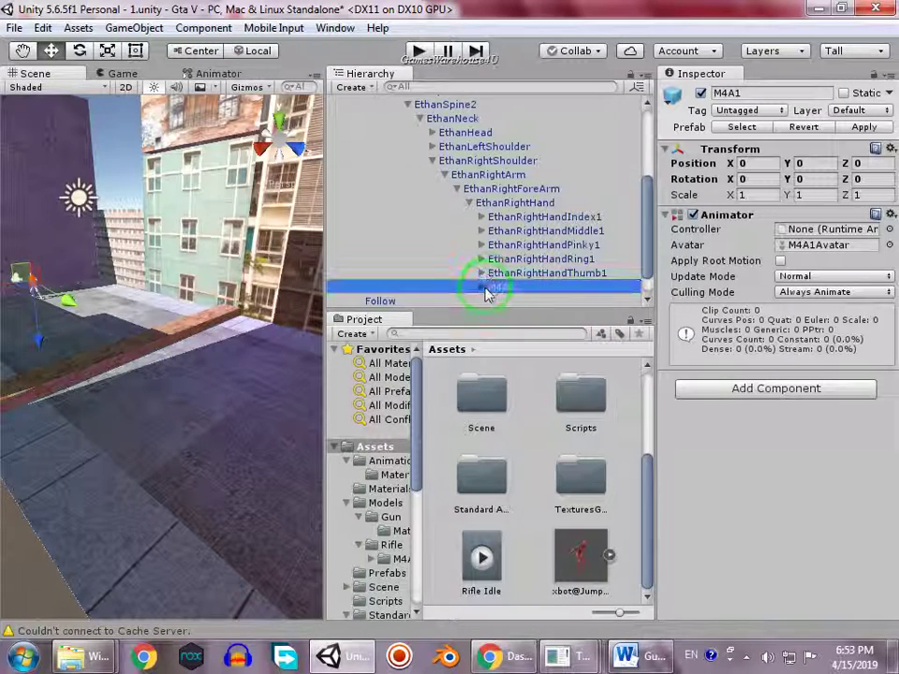
pyautogui.doubleClick(502, 293)
pyautogui.moveTo(157, 354); pyautogui.dragTo(274, 378, button='right')
pyautogui.moveTo(278, 381); pyautogui.dragTo(195, 352, button='middle')
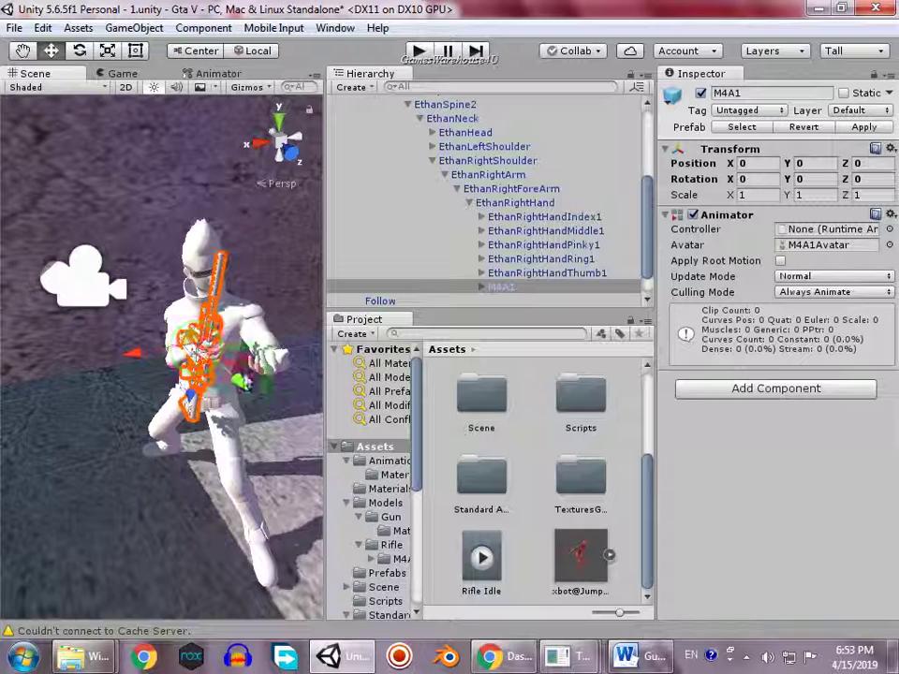
# - Open the duplicated Rifle Idle clip in the Animation window and make it the clip shown for the ThirdPersonController
pyautogui.click(494, 581)
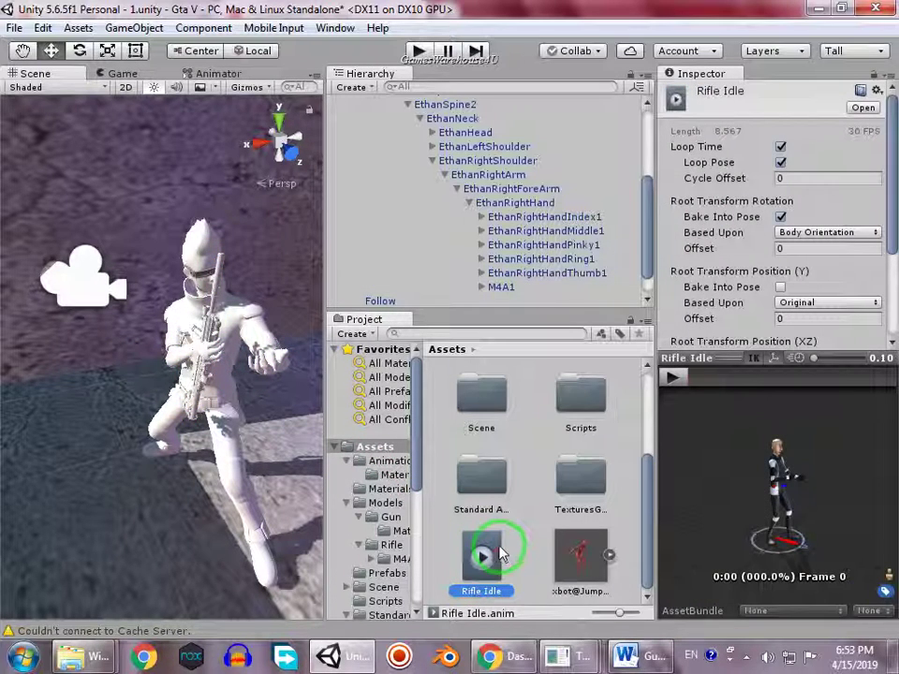
pyautogui.doubleClick(499, 552)
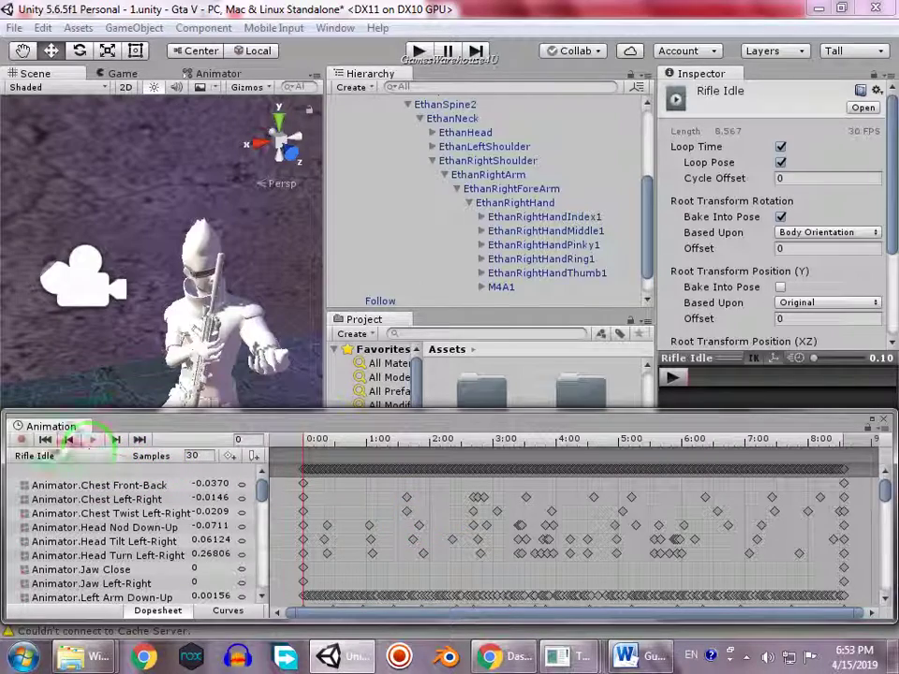
pyautogui.scroll(5, 467, 111)
pyautogui.click(409, 147)
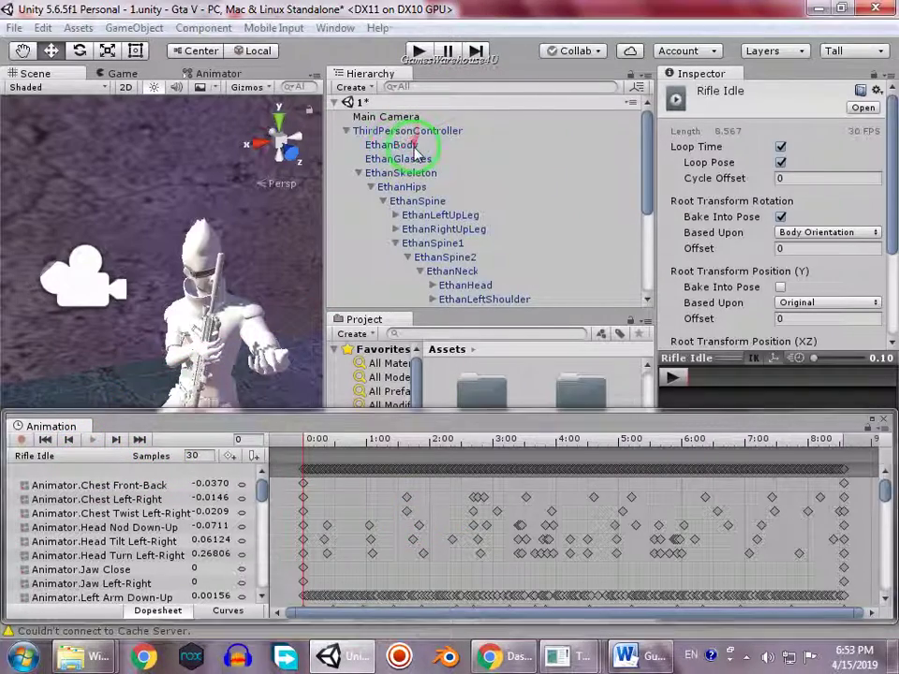
pyautogui.click(427, 133)
pyautogui.click(108, 457)
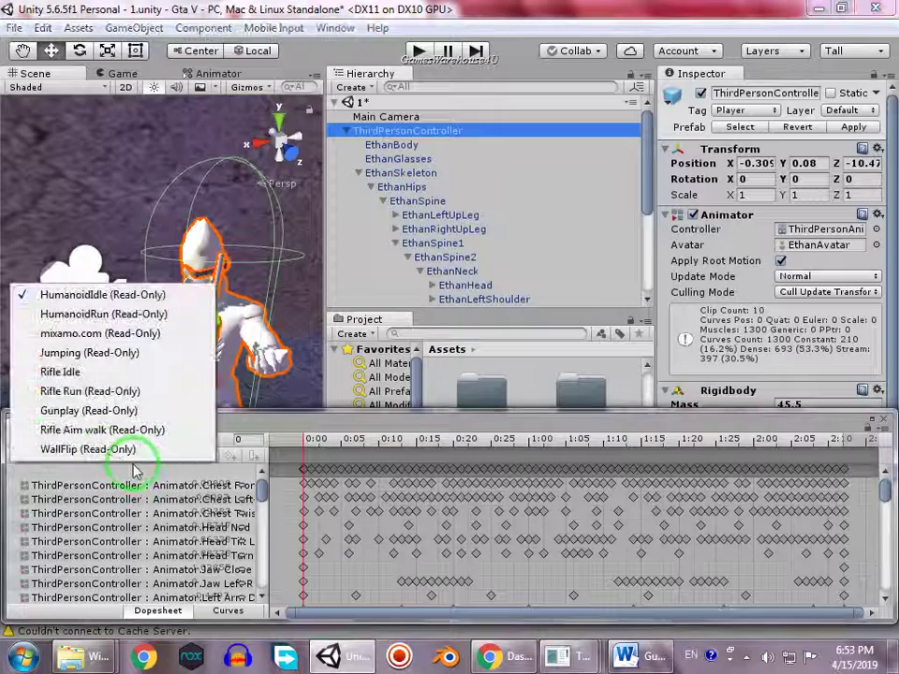
pyautogui.click(109, 374)
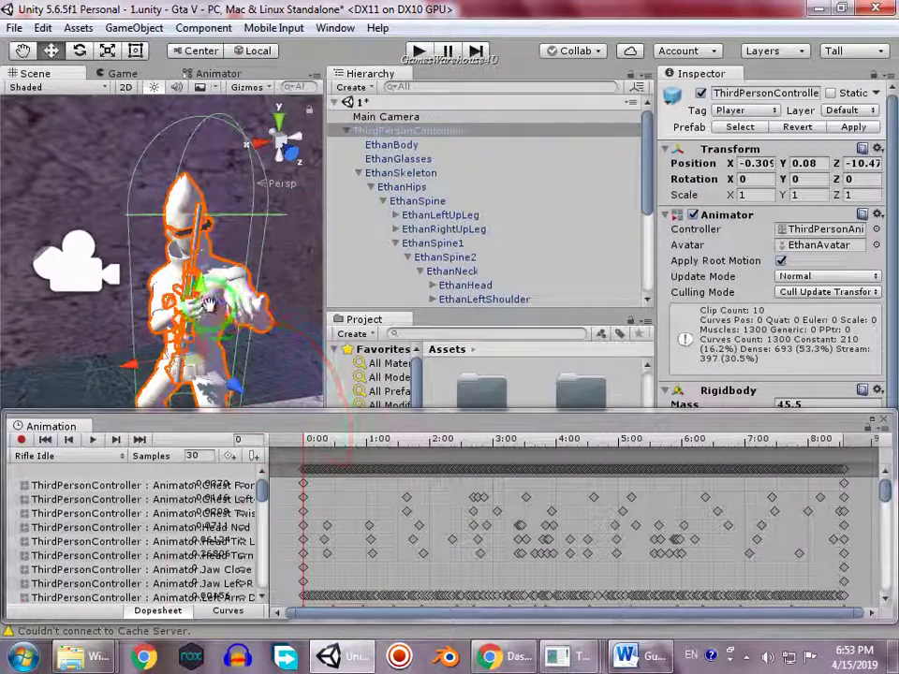
# - Select the M4A1 under EthanRightHand with the character posed in the Rifle Idle animation
pyautogui.moveTo(192, 300); pyautogui.dragTo(195, 290, button='middle')
pyautogui.scroll(-4, 479, 247)
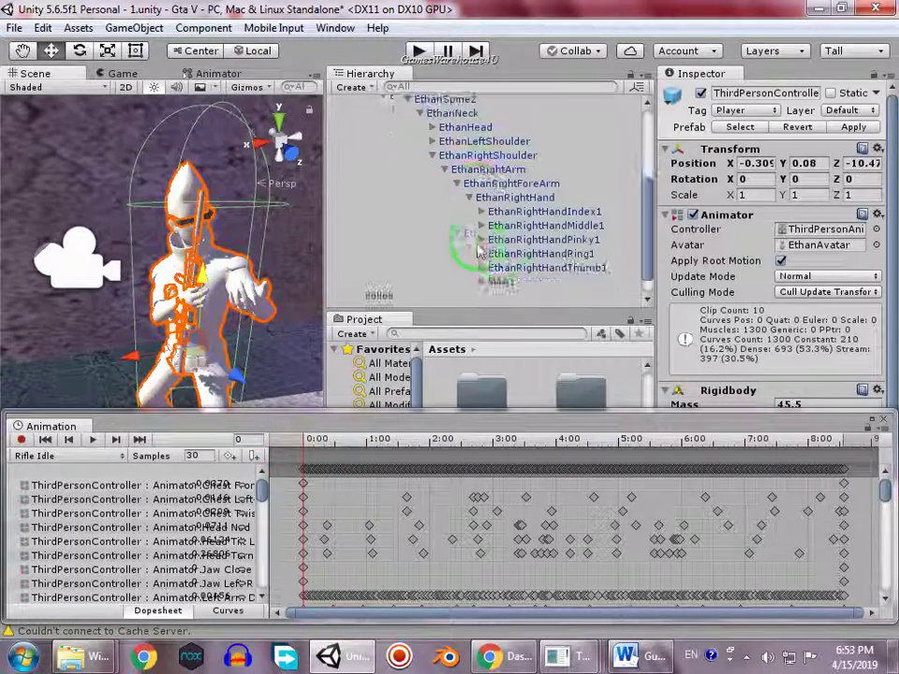
pyautogui.click(506, 281)
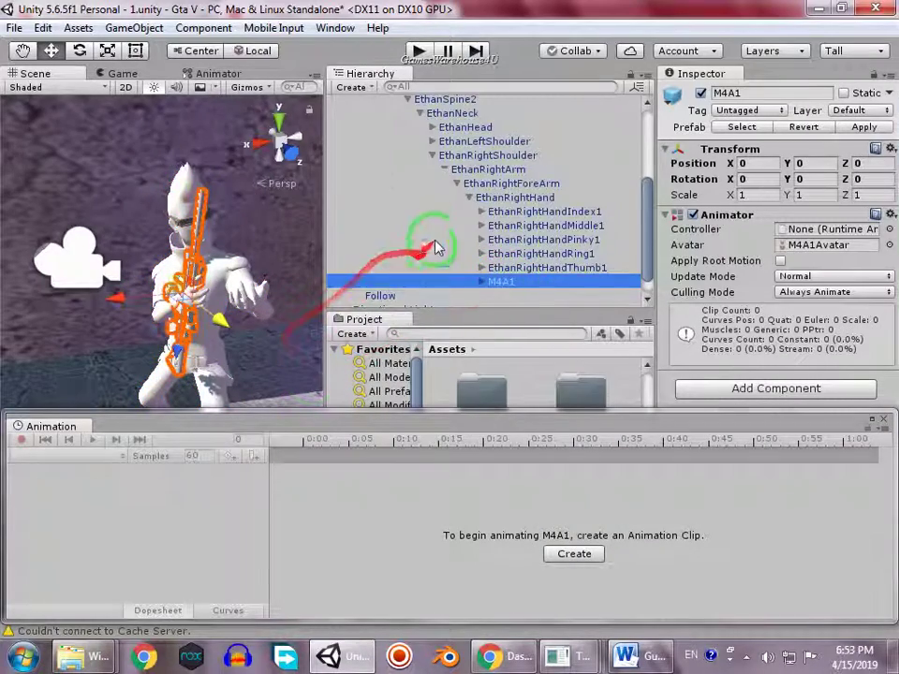
# - Select the ThirdPersonController and try keyframe recording mode on its HumanoidIdle clip
pyautogui.scroll(5, 429, 249)
pyautogui.click(424, 133)
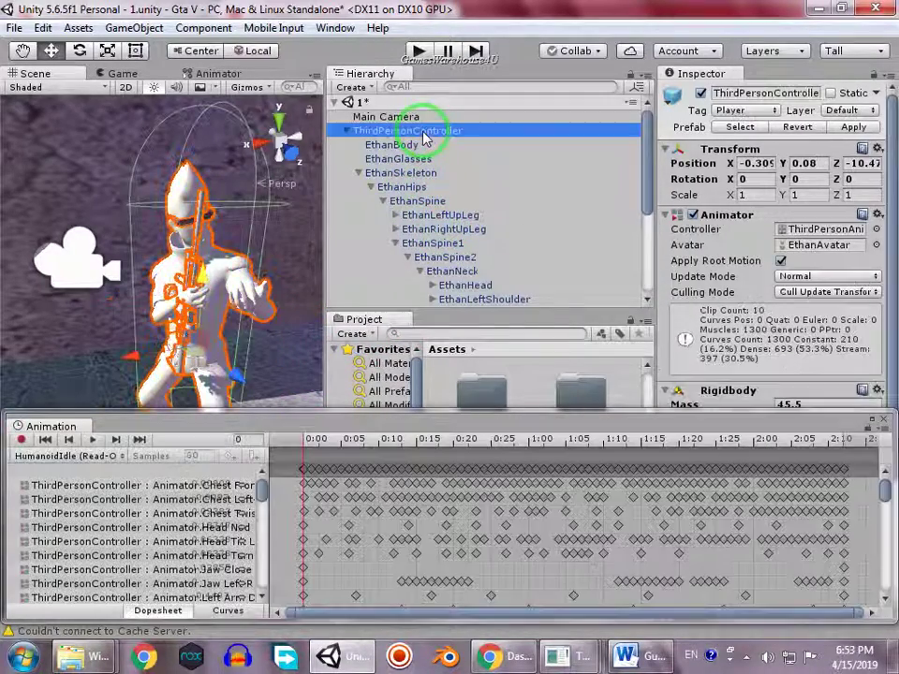
pyautogui.click(21, 440)
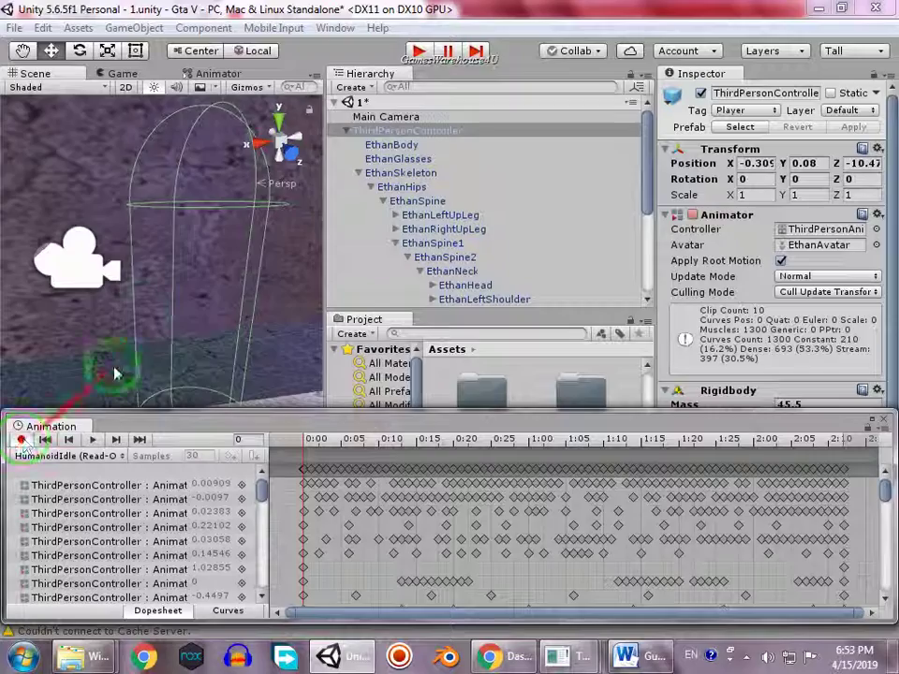
pyautogui.scroll(-4, 114, 373)
pyautogui.moveTo(298, 262); pyautogui.dragTo(128, 231, button='middle')
pyautogui.scroll(2, 160, 285)
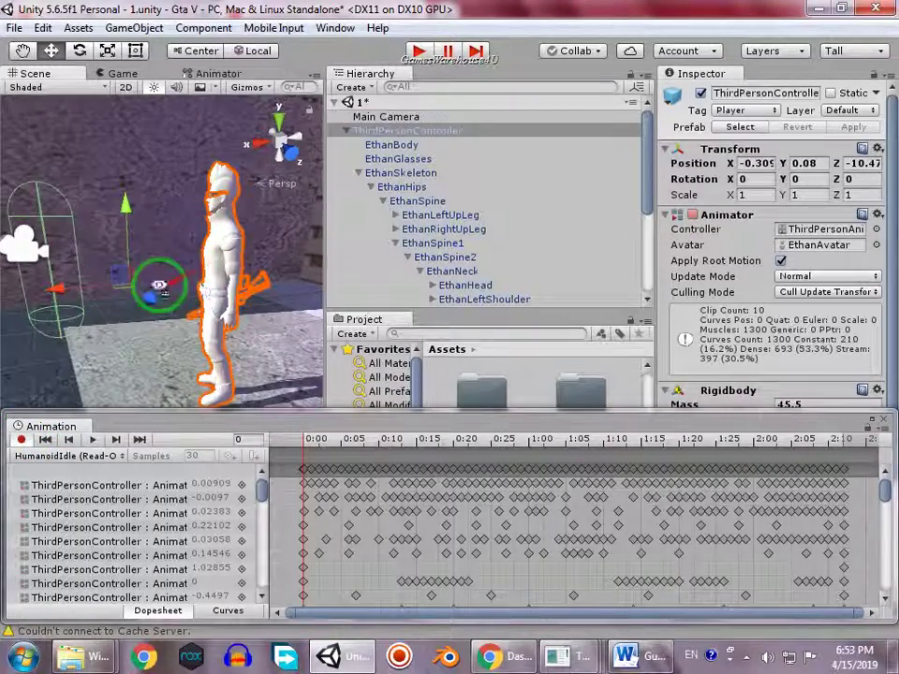
pyautogui.moveTo(203, 300); pyautogui.dragTo(240, 320, button='middle')
pyautogui.moveTo(240, 319); pyautogui.dragTo(364, 315, button='right')
pyautogui.click(23, 442)
# - Switch the ThirdPersonController's clip to Rifle Idle, turn on keyframe recording and frame the posed character's upper body
pyautogui.click(67, 456)
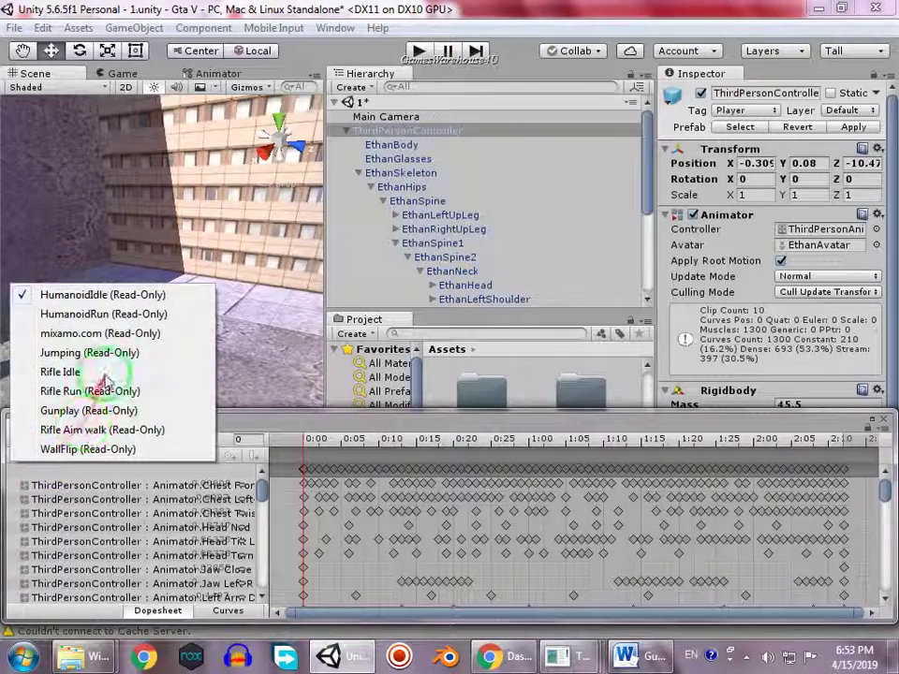
pyautogui.click(57, 371)
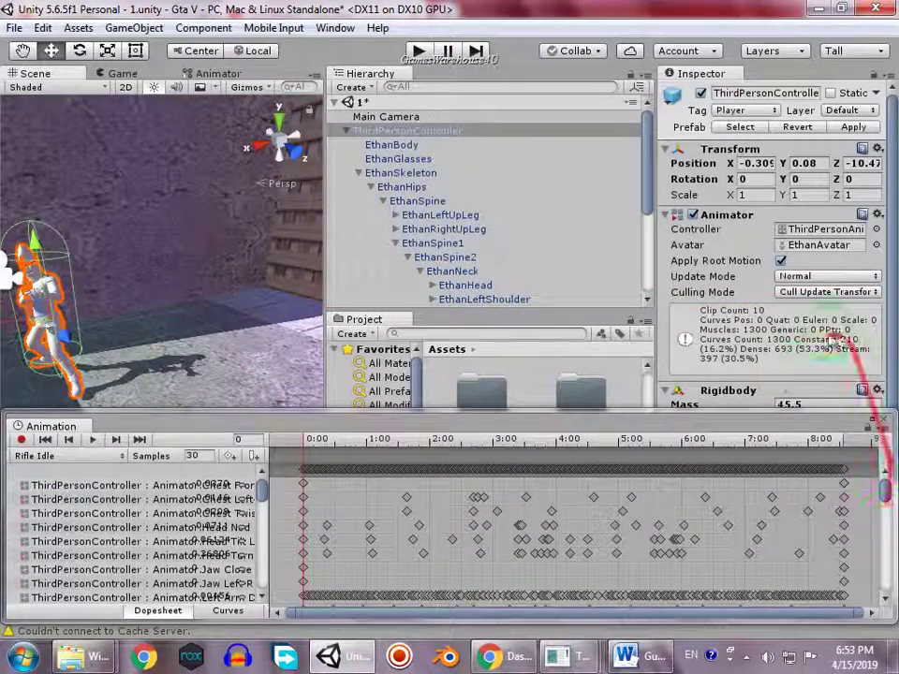
pyautogui.click(19, 443)
pyautogui.moveTo(100, 342); pyautogui.dragTo(177, 299, button='middle')
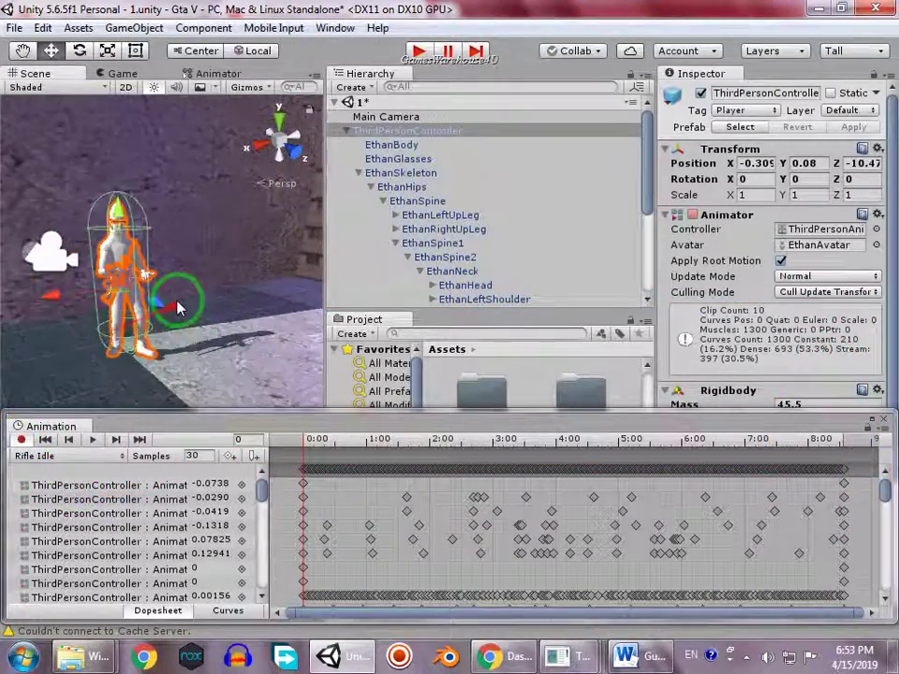
pyautogui.scroll(5, 197, 282)
pyautogui.moveTo(129, 198); pyautogui.dragTo(157, 193, button='right')
pyautogui.moveTo(161, 191); pyautogui.dragTo(175, 309, button='middle')
pyautogui.scroll(4, 175, 314)
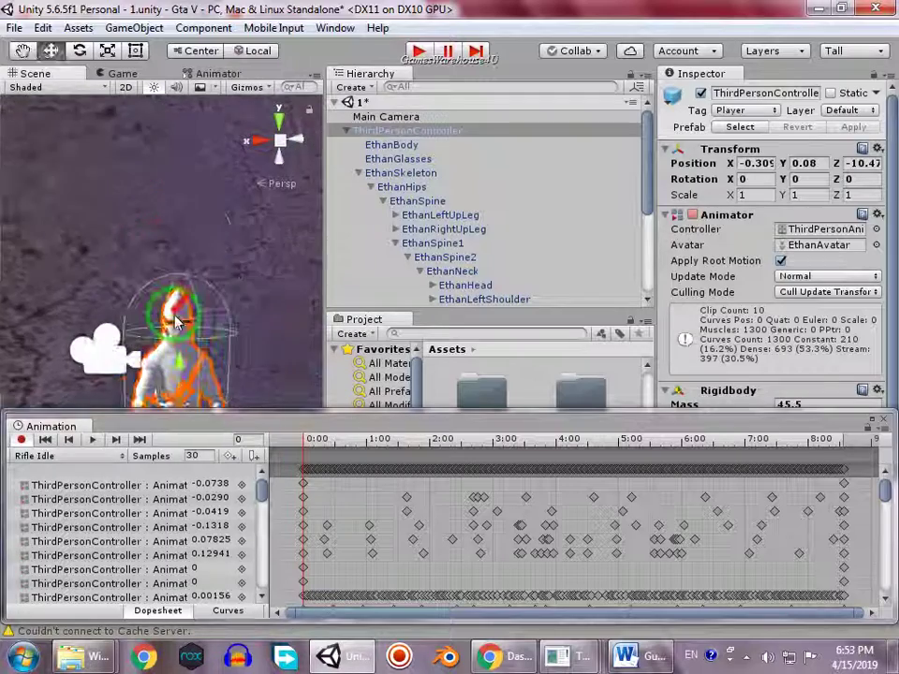
pyautogui.moveTo(170, 352); pyautogui.dragTo(171, 283, button='middle')
pyautogui.scroll(-3, 506, 176)
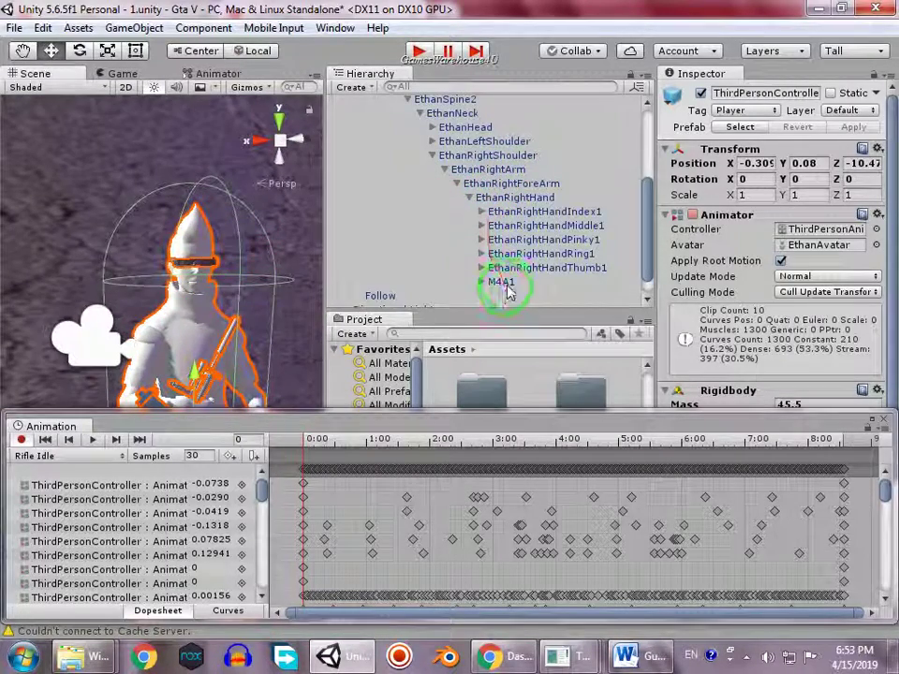
# - Move the M4A1 out of EthanRightHand directly under the ThirdPersonController, and collapse EthanSkeleton
pyautogui.click(505, 284)
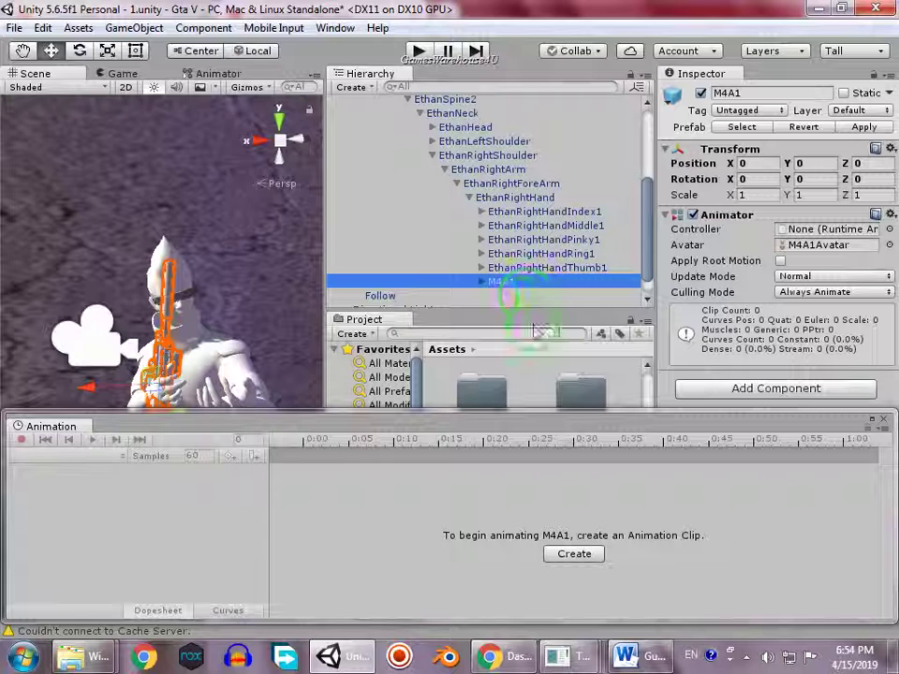
pyautogui.moveTo(521, 290); pyautogui.dragTo(415, 126)
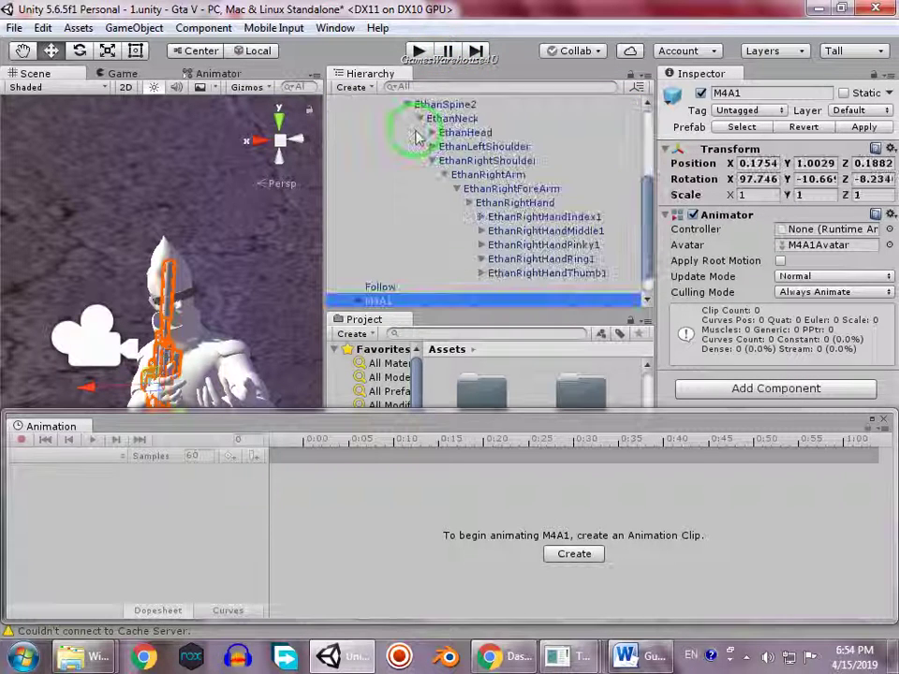
pyautogui.scroll(5, 371, 281)
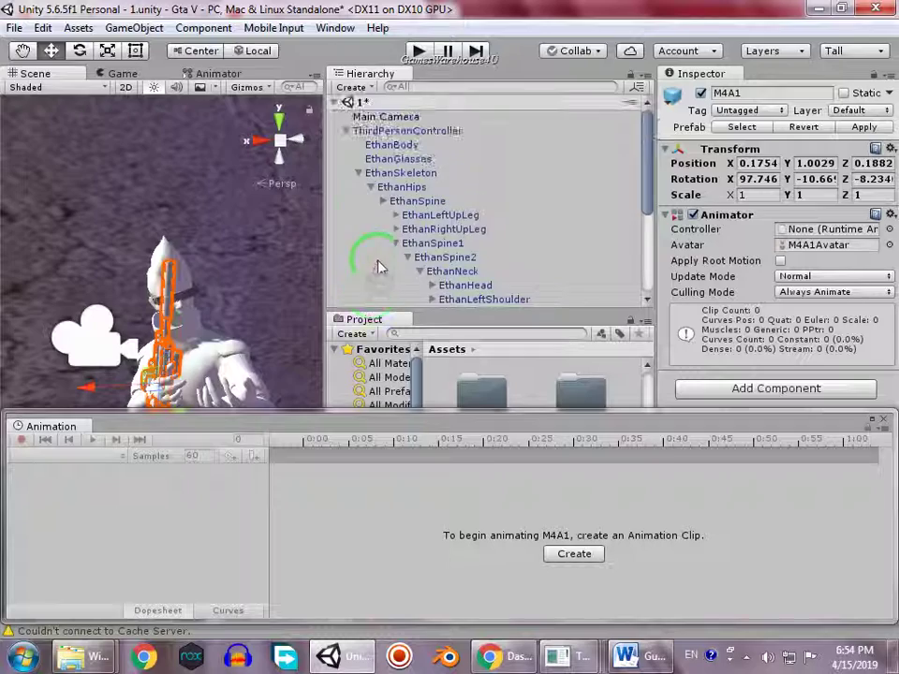
pyautogui.click(359, 174)
# - Try selecting the M4A1 while keyframe recording is on for the ThirdPersonController's HumanoidIdle clip
pyautogui.click(391, 132)
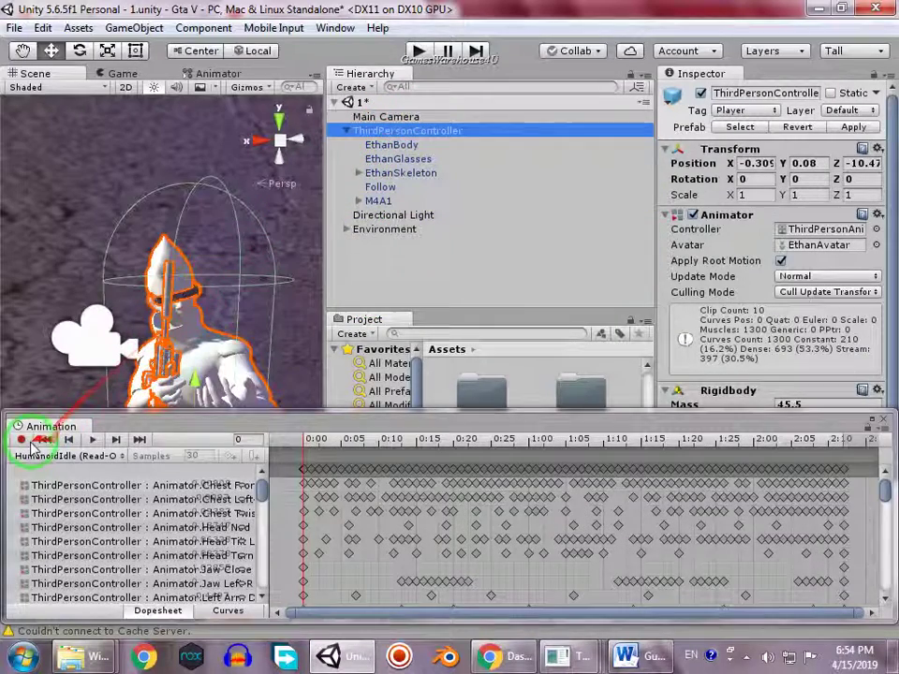
pyautogui.click(29, 442)
pyautogui.click(397, 202)
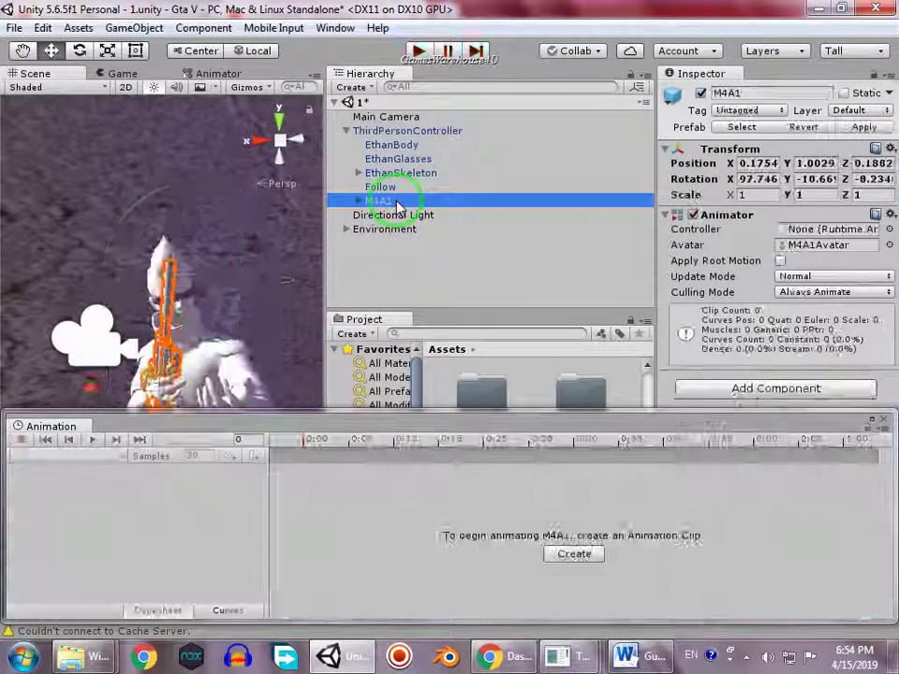
# - Switch the ThirdPersonController to the Rifle Idle clip and turn on keyframe recording
pyautogui.click(418, 132)
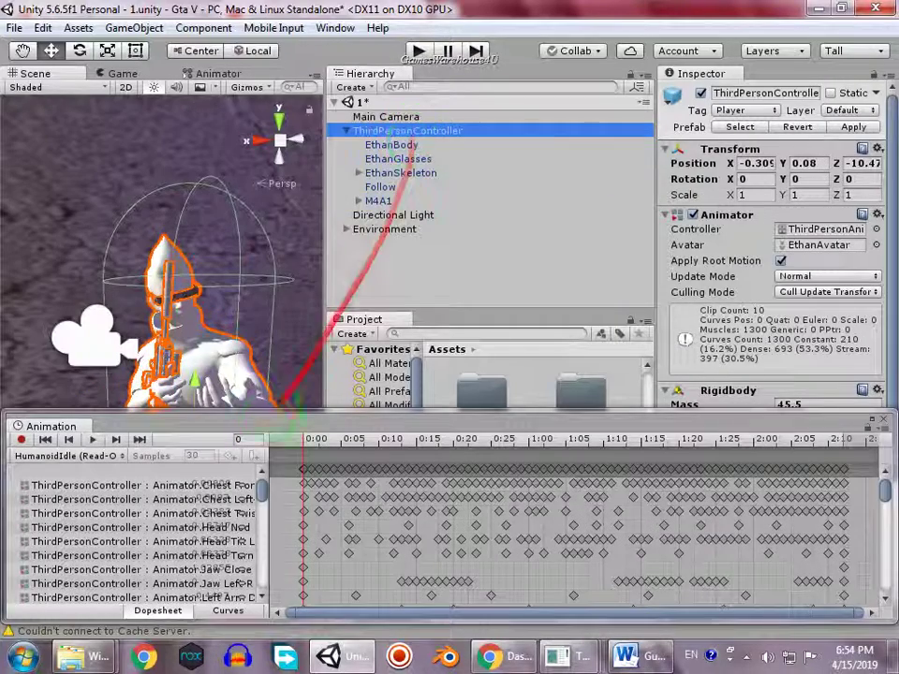
pyautogui.click(68, 456)
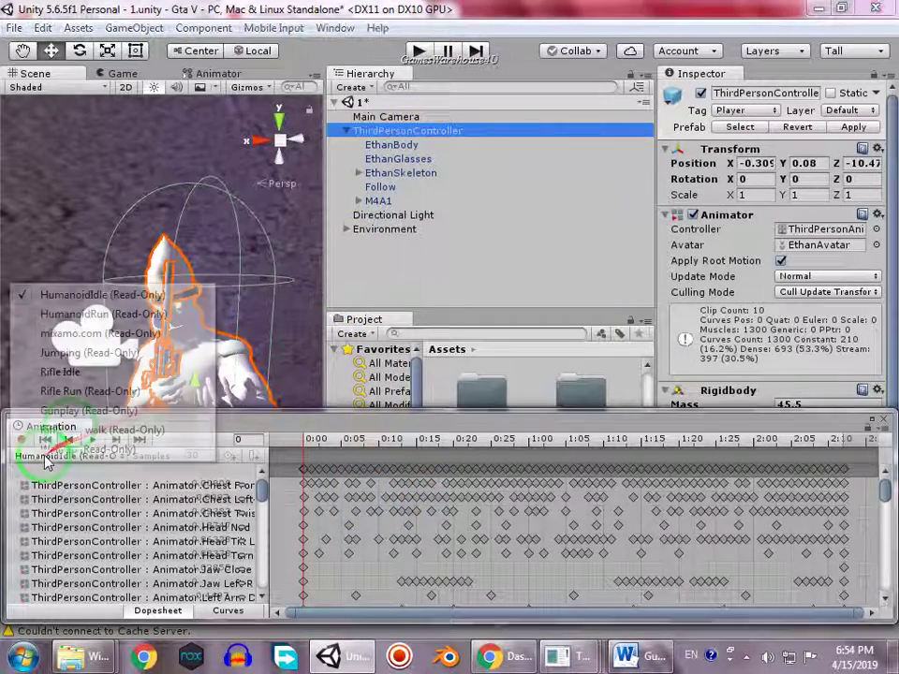
pyautogui.click(79, 374)
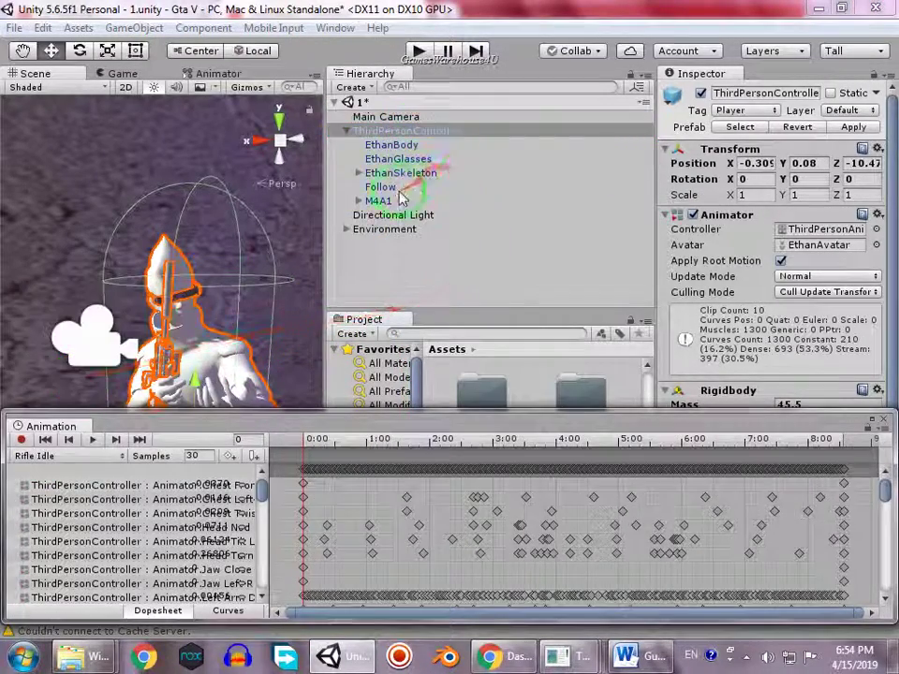
pyautogui.click(21, 439)
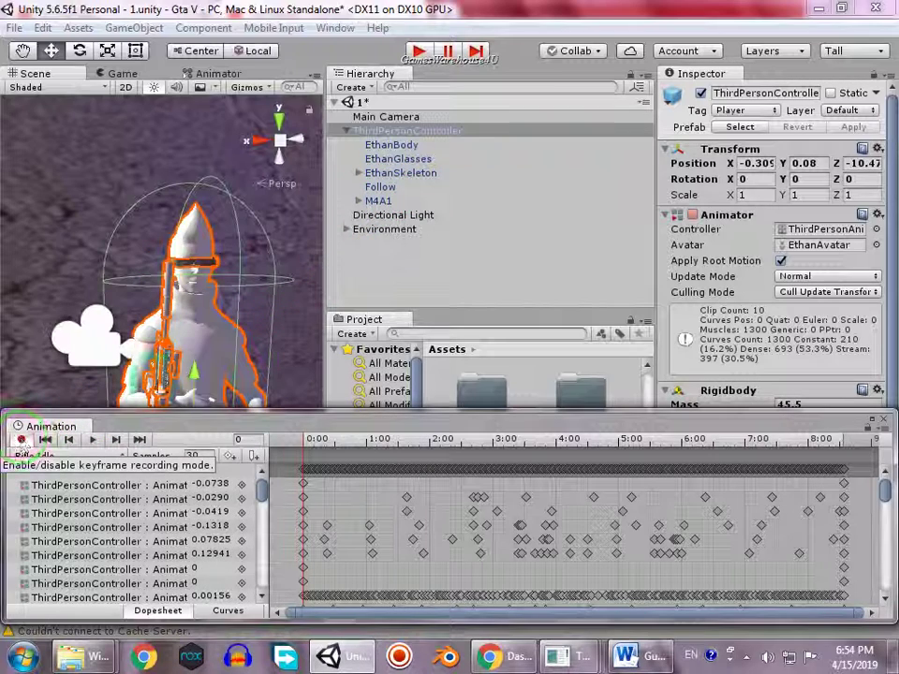
# - Check whether recording mode stays on while selecting the ThirdPersonController's child objects and the parts inside the M4A1
pyautogui.moveTo(891, 227); pyautogui.dragTo(890, 203)
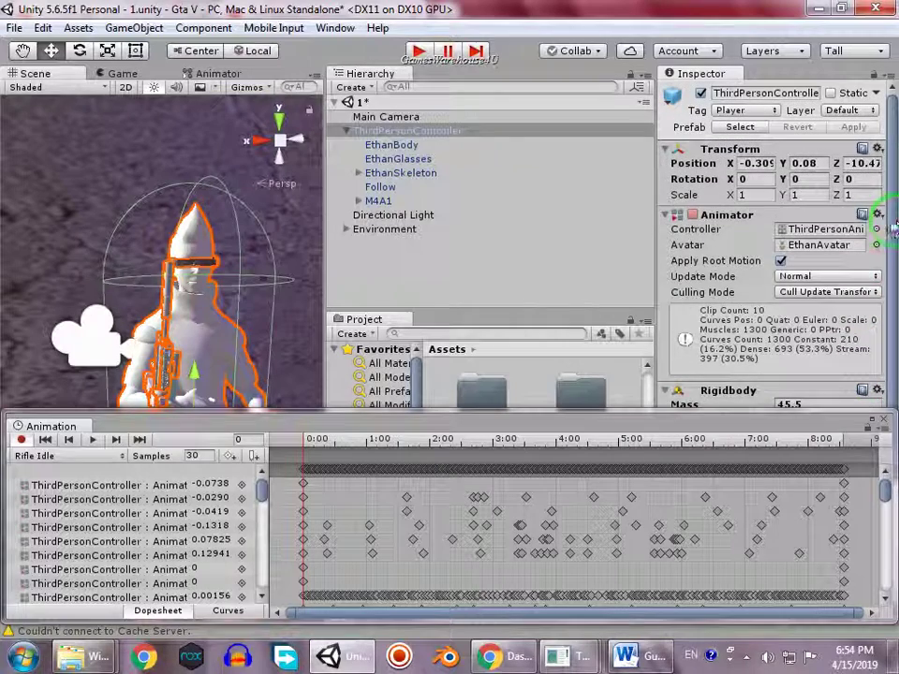
pyautogui.click(406, 160)
pyautogui.click(403, 173)
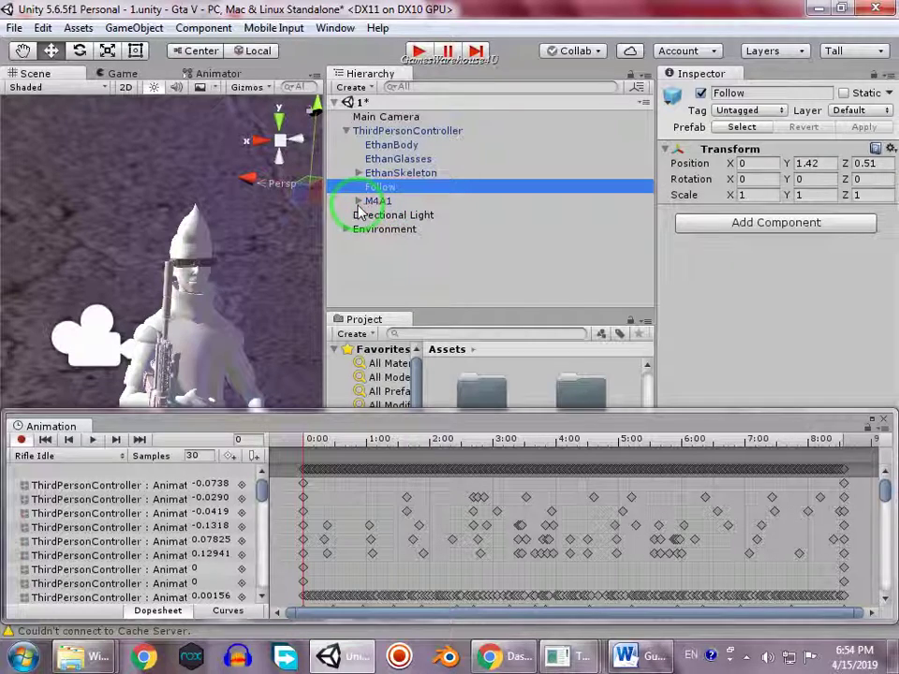
pyautogui.click(358, 203)
pyautogui.click(400, 215)
# - Collapse the M4A1's parts and remove the Animator component from the M4A1
pyautogui.click(381, 204)
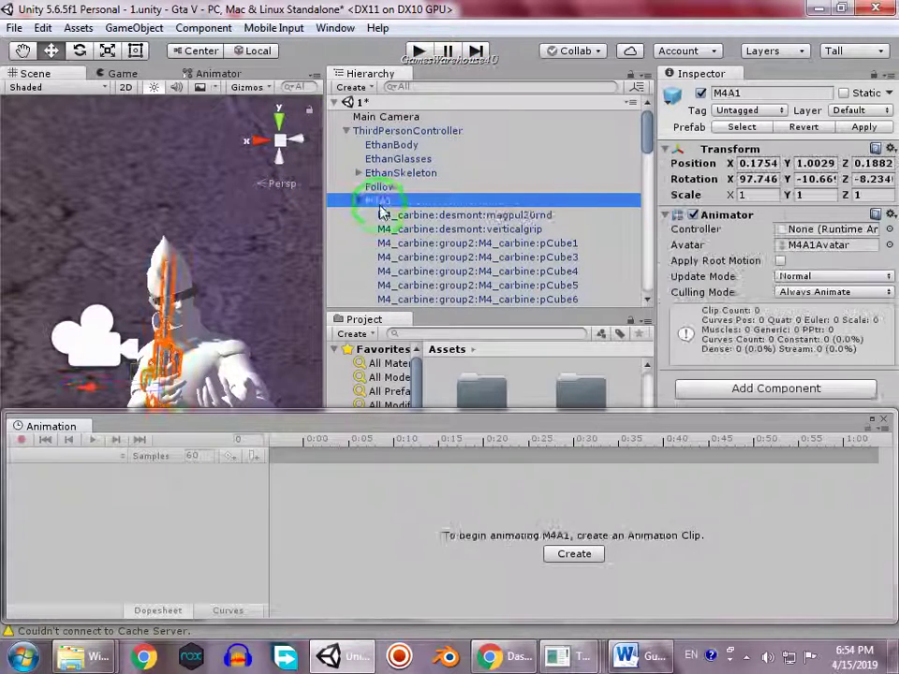
pyautogui.click(358, 200)
pyautogui.click(890, 214)
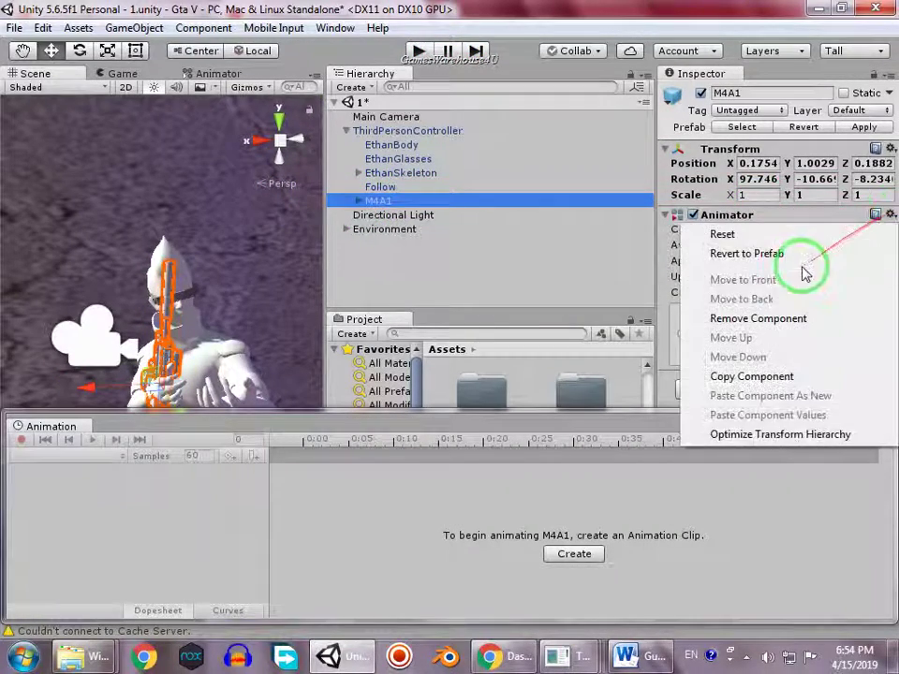
pyautogui.click(757, 319)
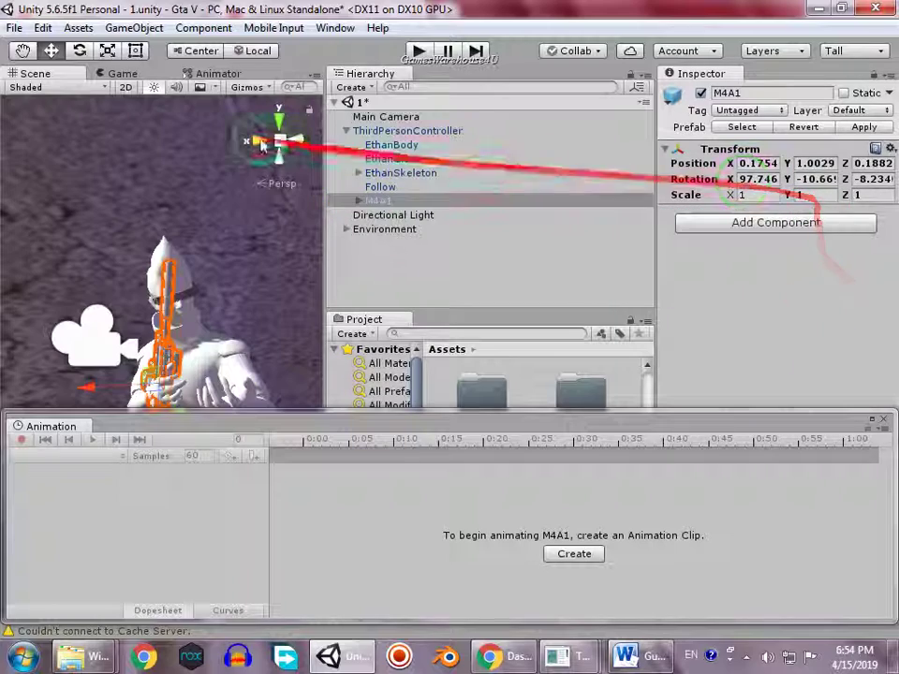
# - Turn on keyframe recording for the ThirdPersonController, test selecting the M4A1, and reselect the ThirdPersonController
pyautogui.click(407, 130)
pyautogui.click(28, 455)
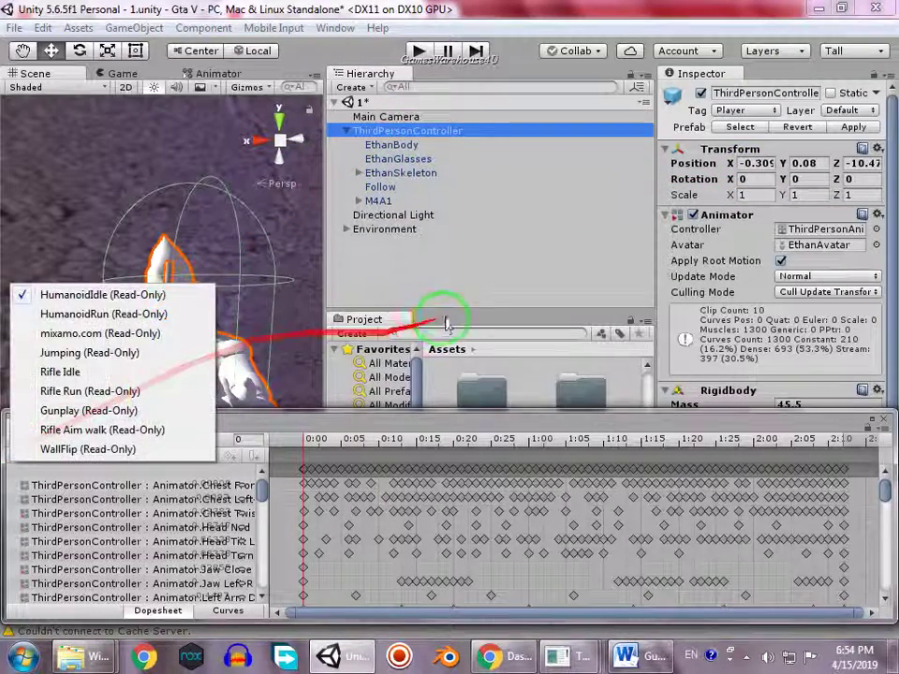
pyautogui.click(448, 322)
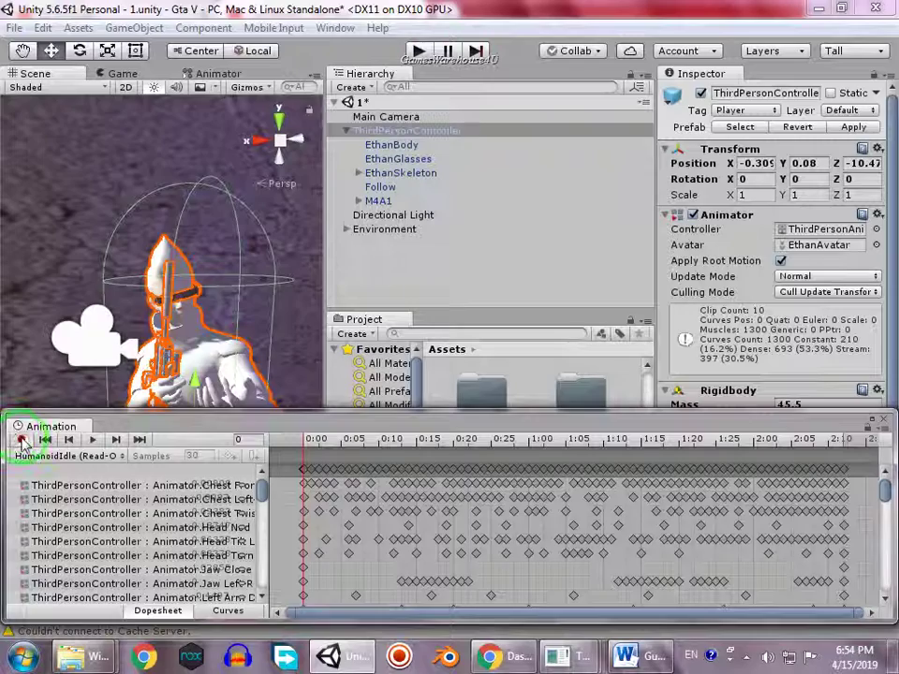
pyautogui.click(21, 440)
pyautogui.click(406, 201)
pyautogui.click(427, 131)
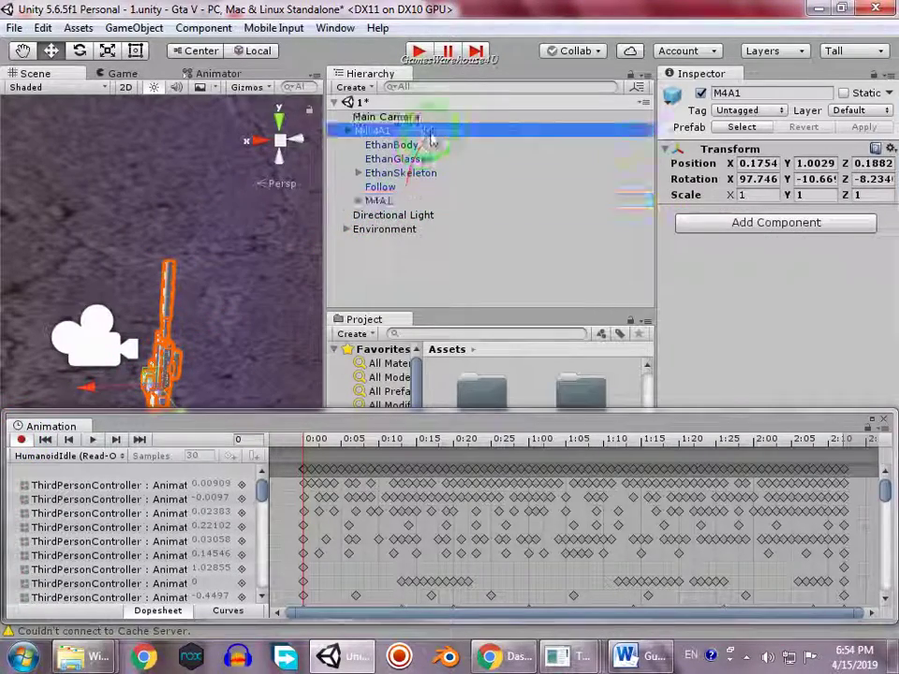